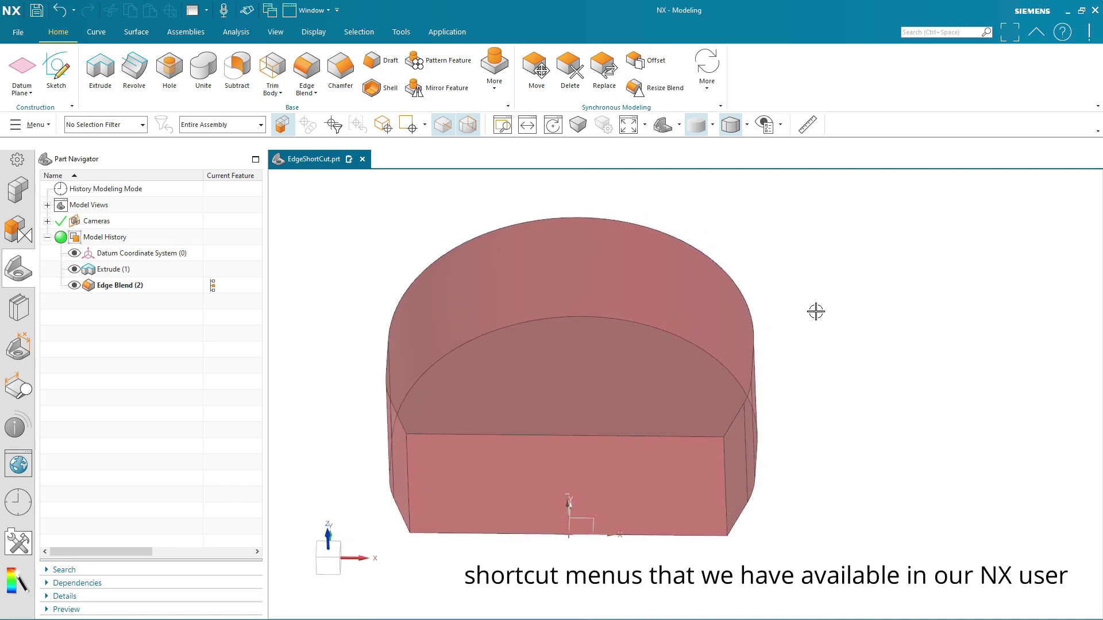
- Examine the shortcut menus and toolbars offered for the empty background and for the extruded part
middle_drag(816, 311, 783, 237)
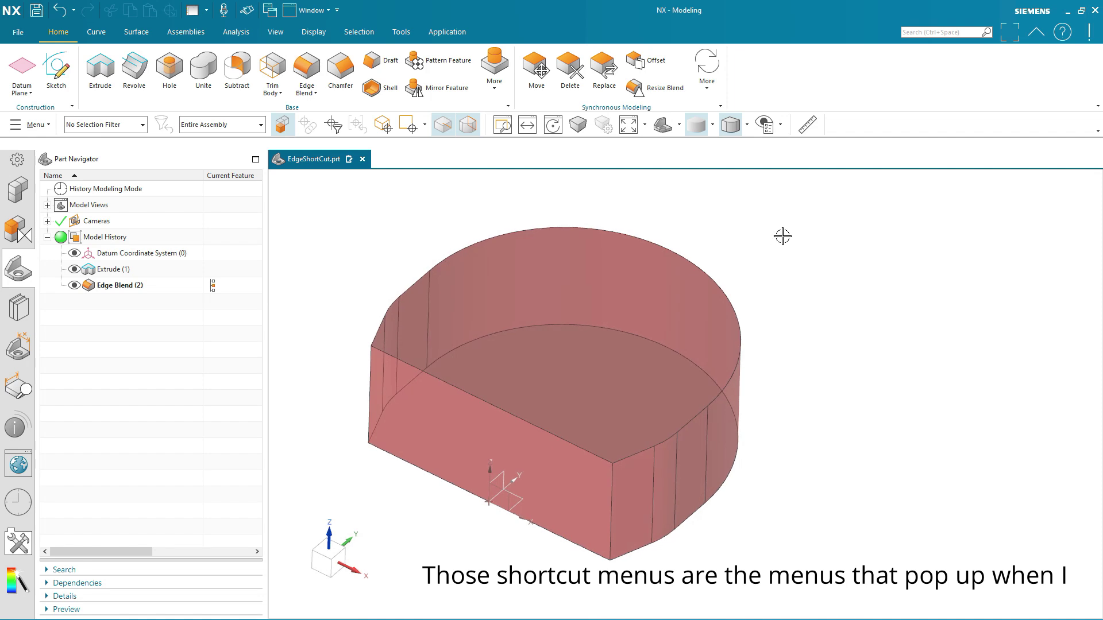
right_click(783, 236)
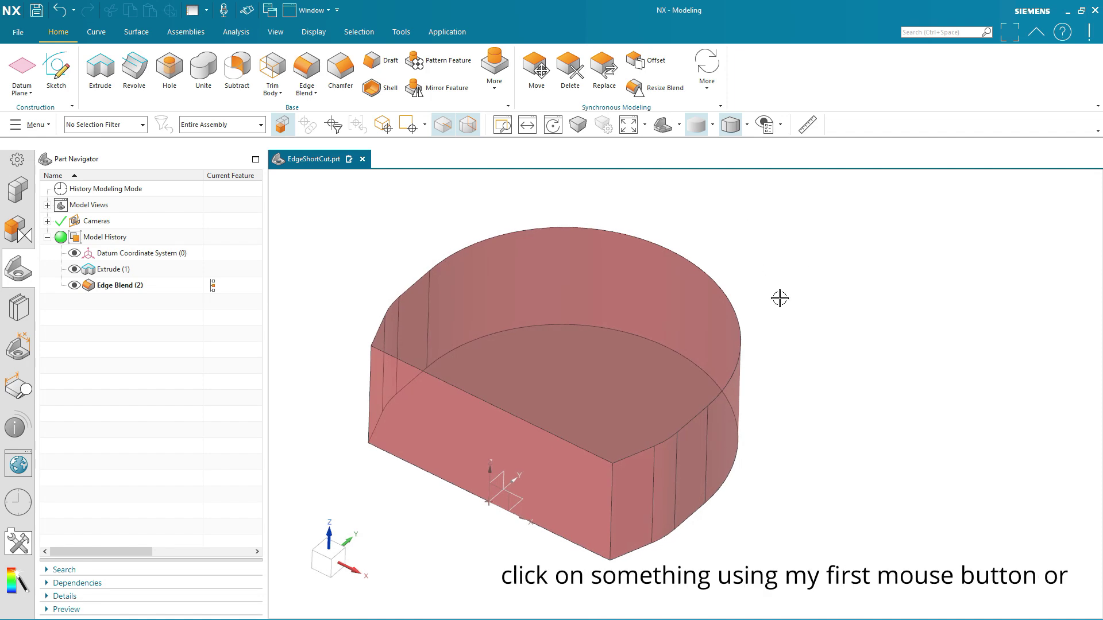
right_click(772, 282)
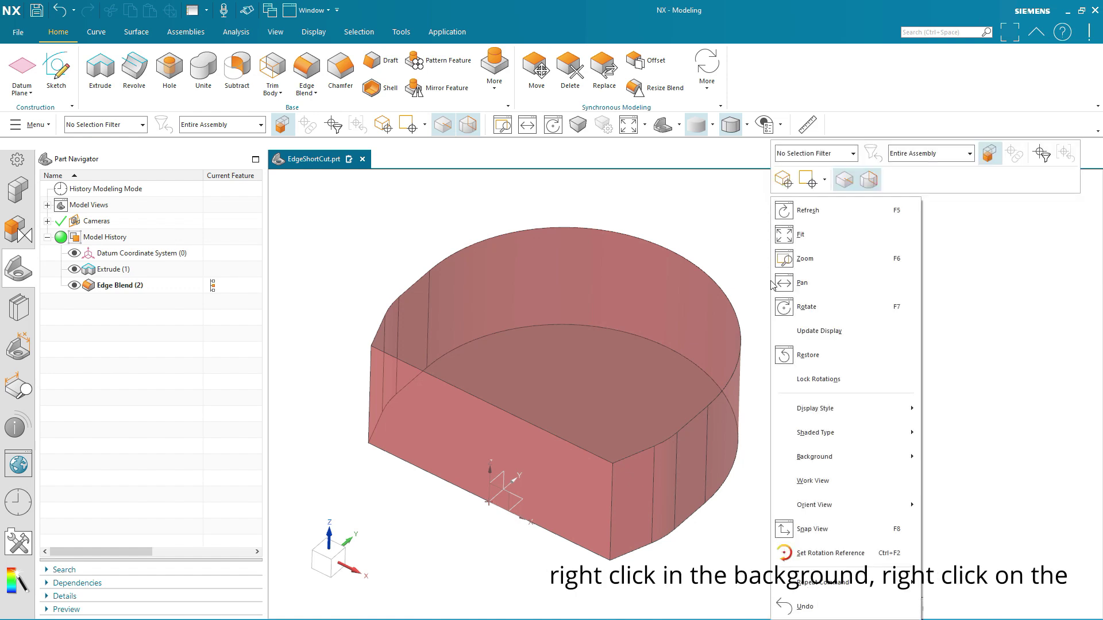
right_click(653, 317)
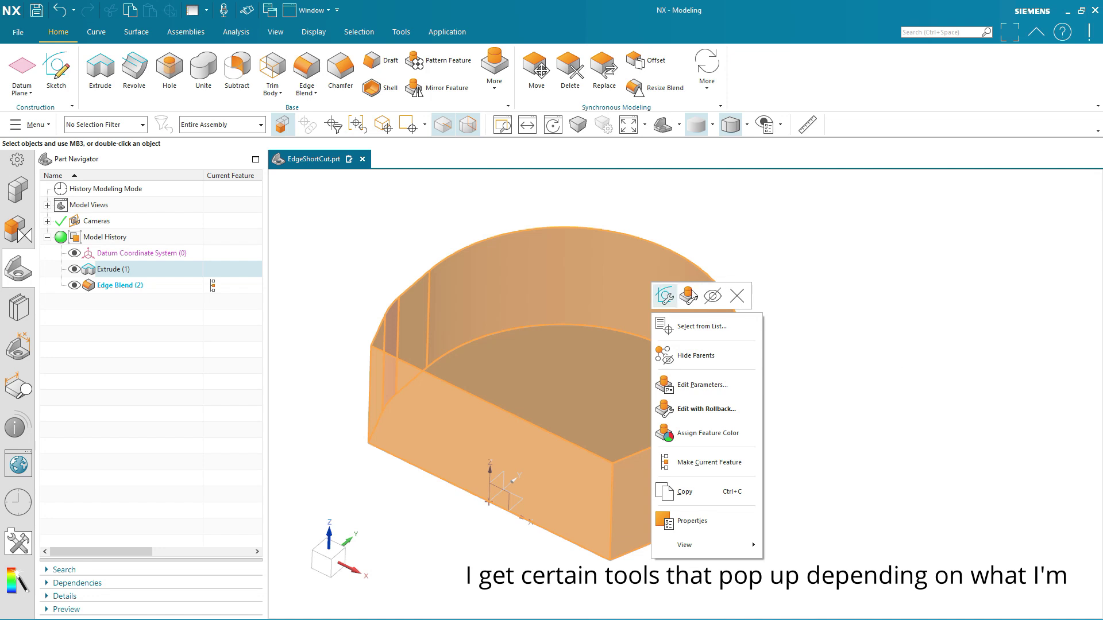
click(815, 279)
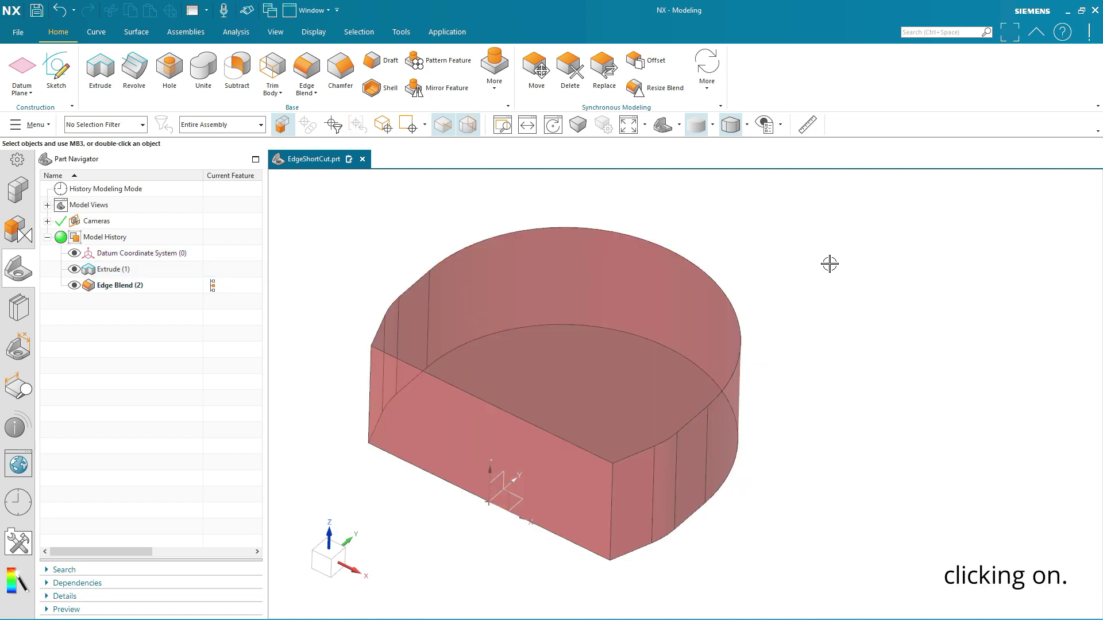
mouse_move(783, 310)
middle_down()
mouse_move(828, 320)
mouse_move(823, 293)
middle_up()
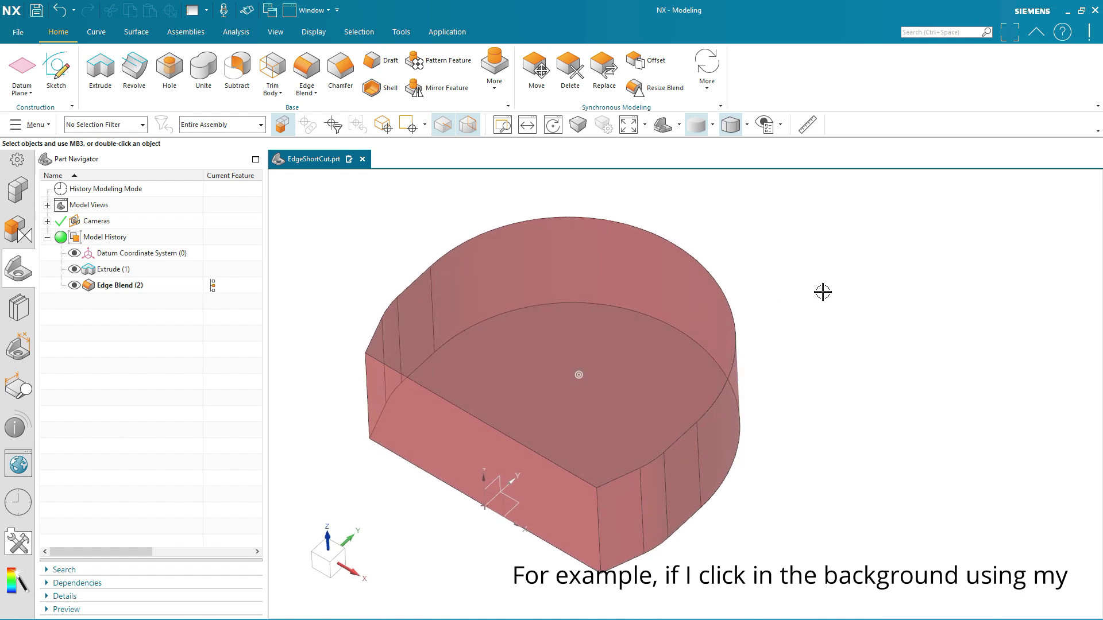
right_click(822, 292)
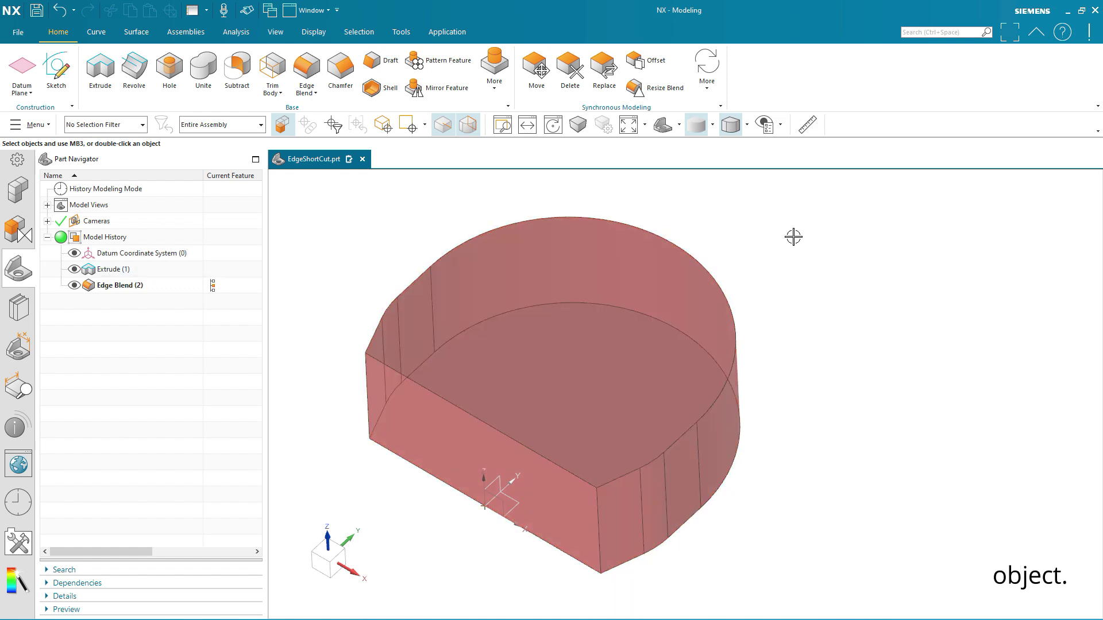
click(766, 260)
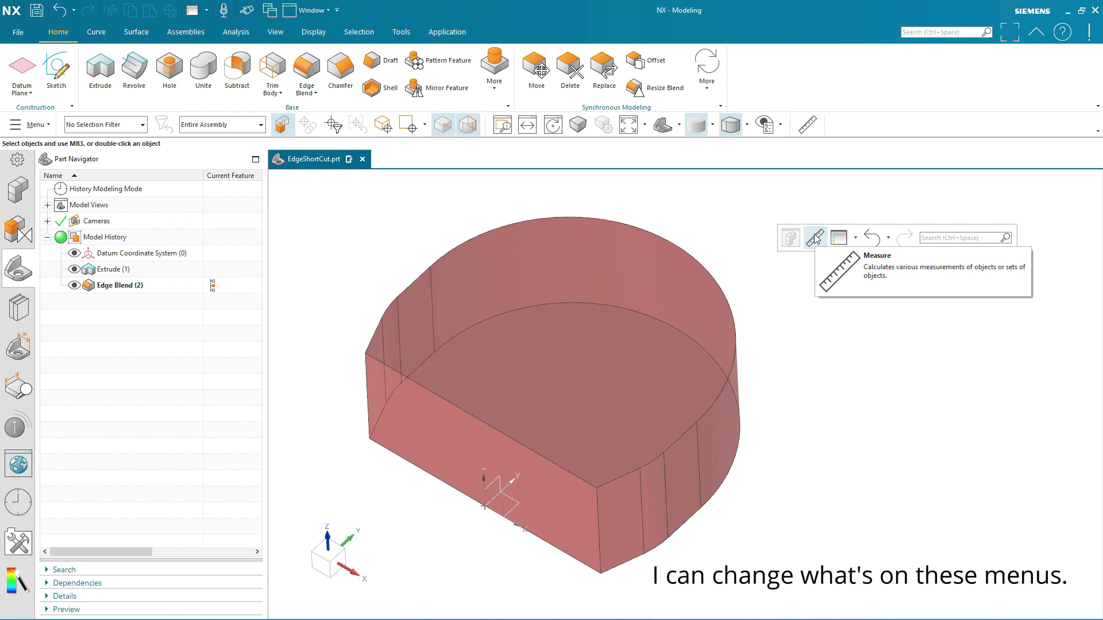
scroll(778, 291, down, 2)
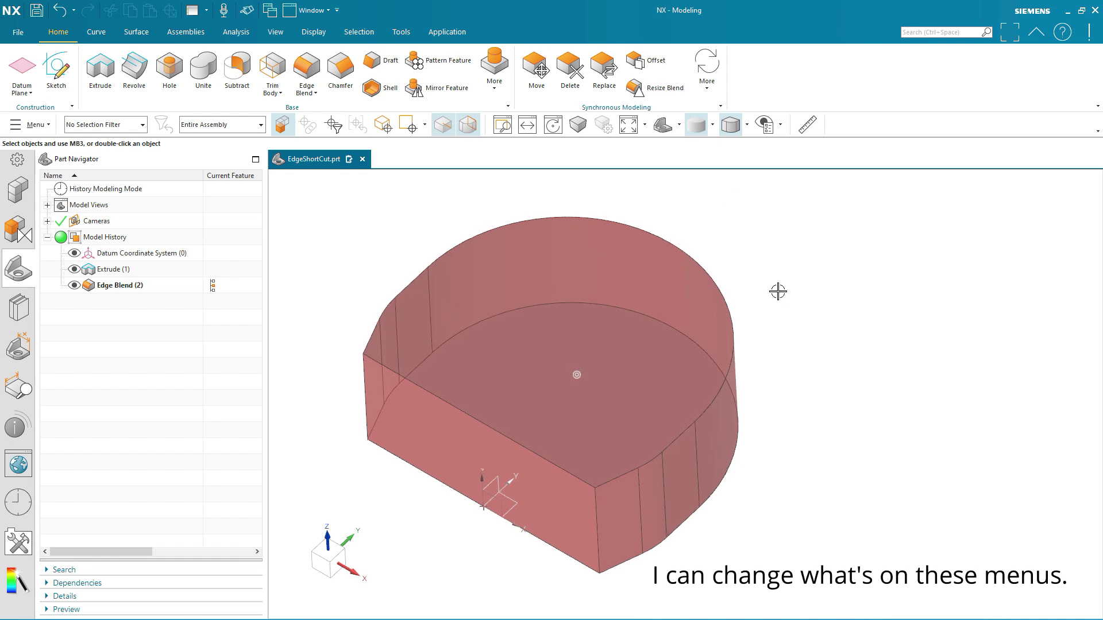
- Blend the straight front top edge of the extrusion with a circular radius of 35 mm
middle_drag(915, 320, 891, 342)
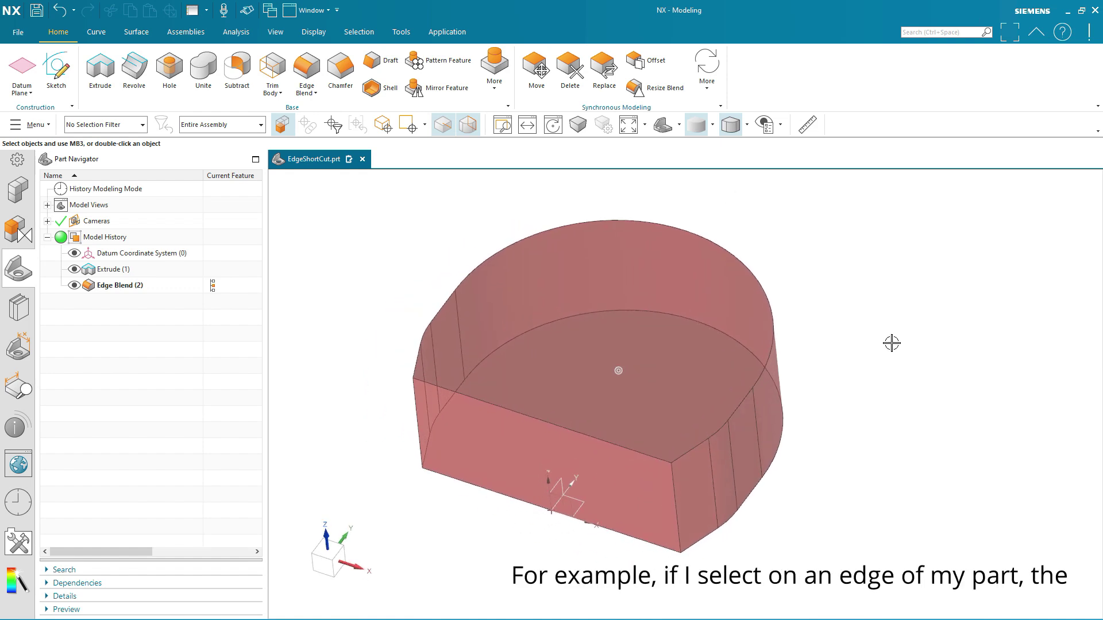
click(624, 447)
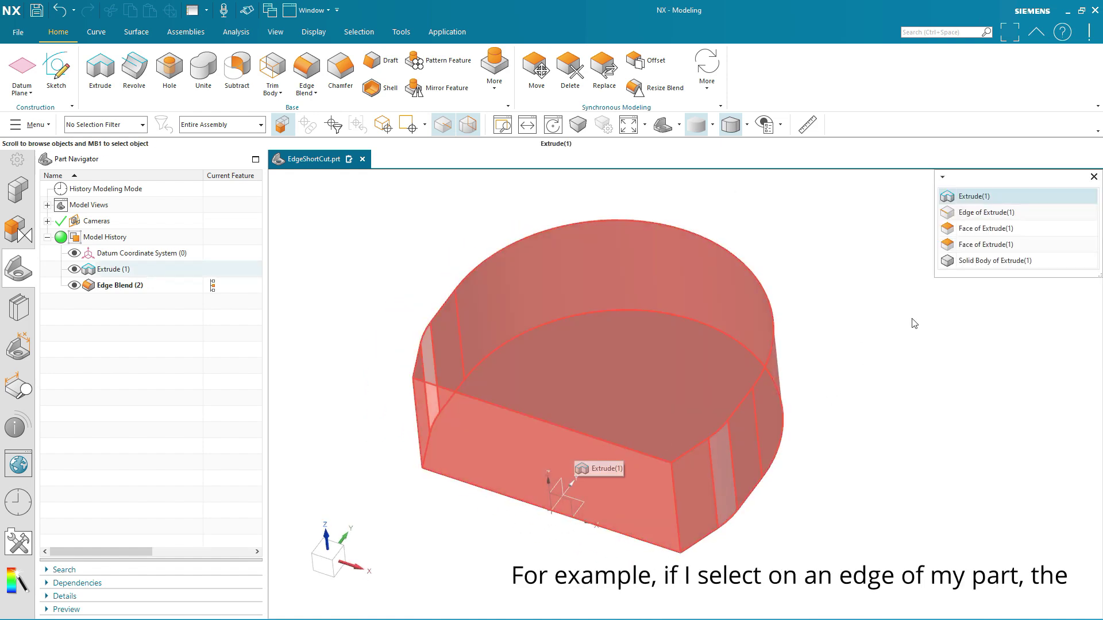
click(978, 213)
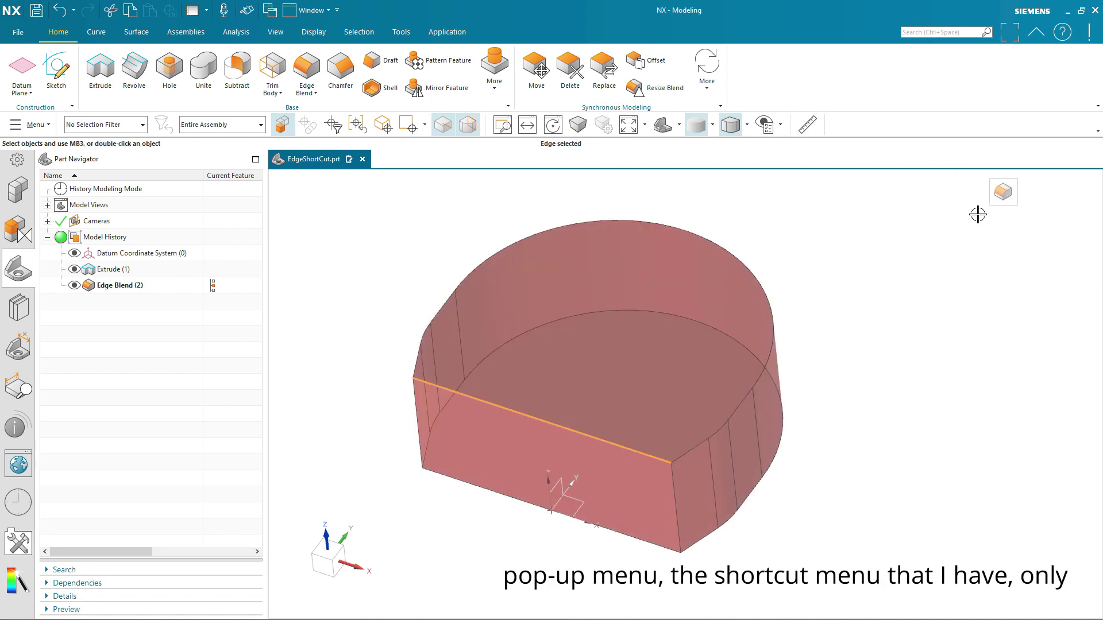
click(1003, 193)
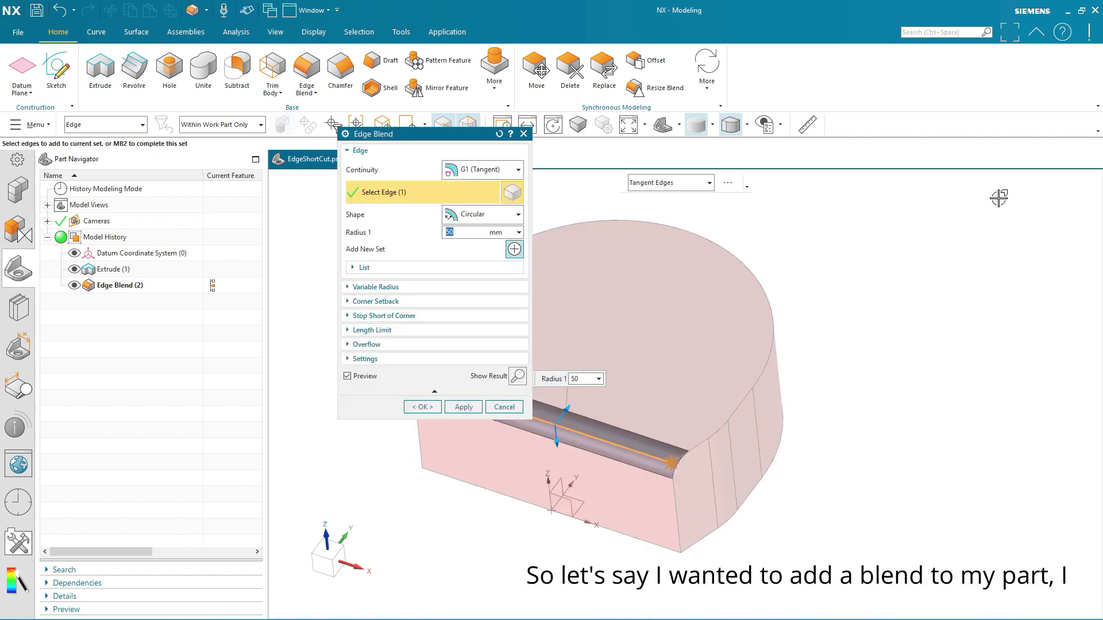
shift+middle_drag(717, 396, 773, 370)
drag(378, 144, 337, 209)
middle_drag(917, 403, 931, 543)
text(35)
key(Return)
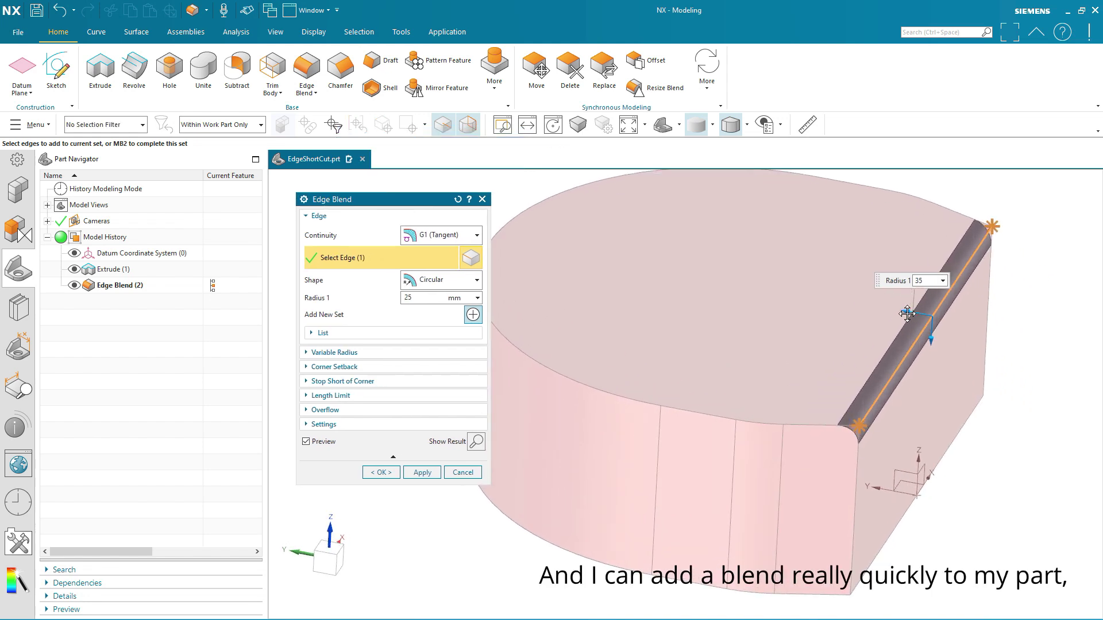
click(381, 472)
- Select the vertical front corner edge to view its shortcut options, and clear the selection
middle_drag(1002, 457, 603, 500)
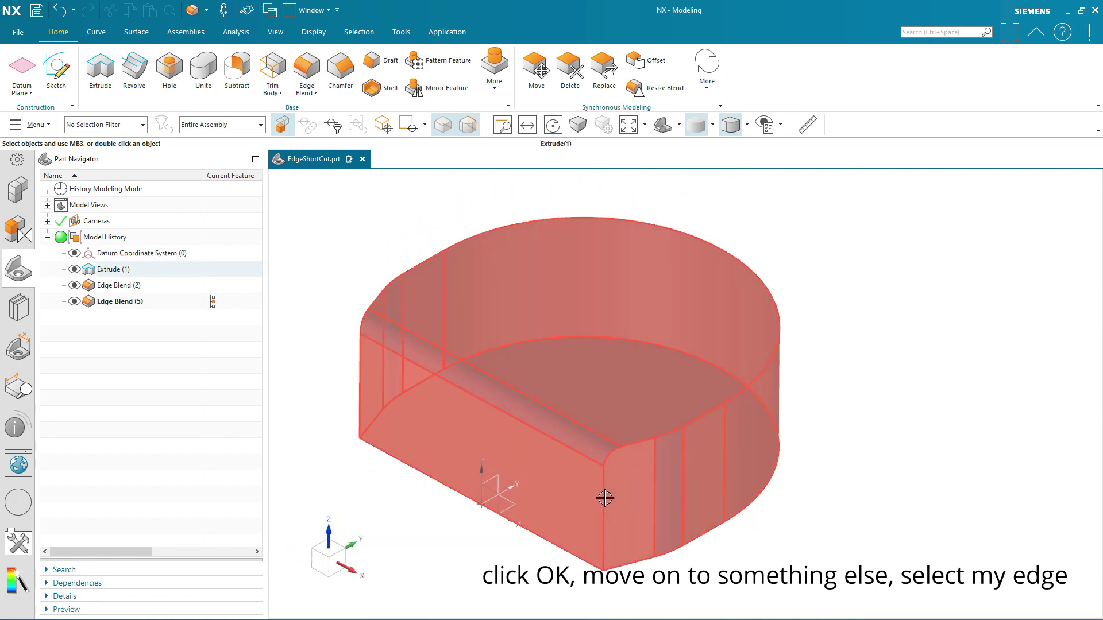
click(606, 500)
click(965, 211)
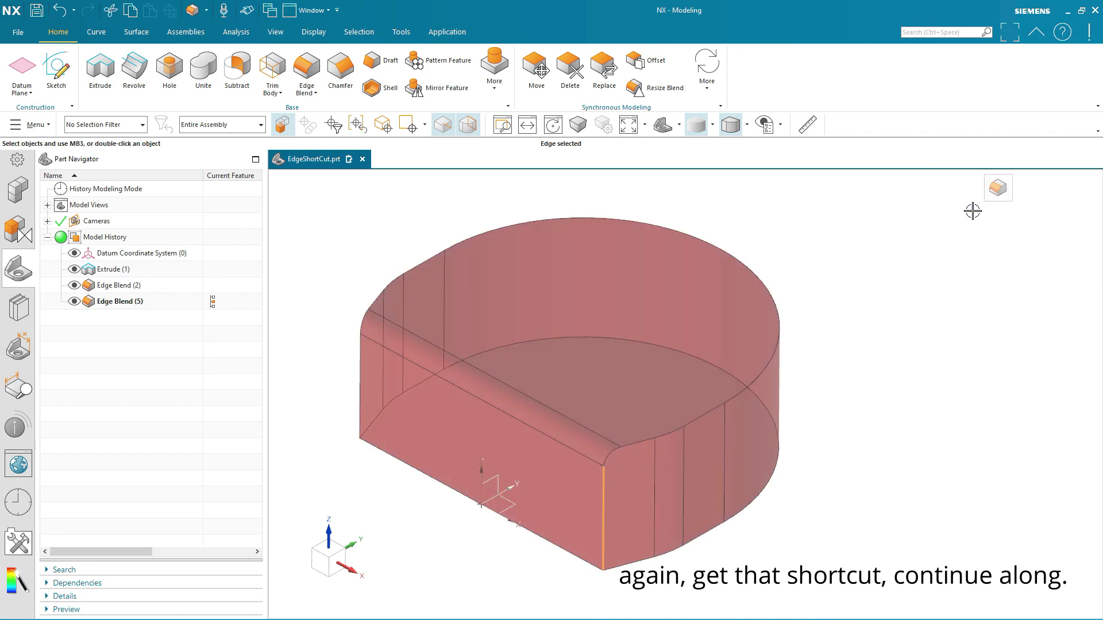
click(911, 364)
middle_drag(911, 364, 886, 497)
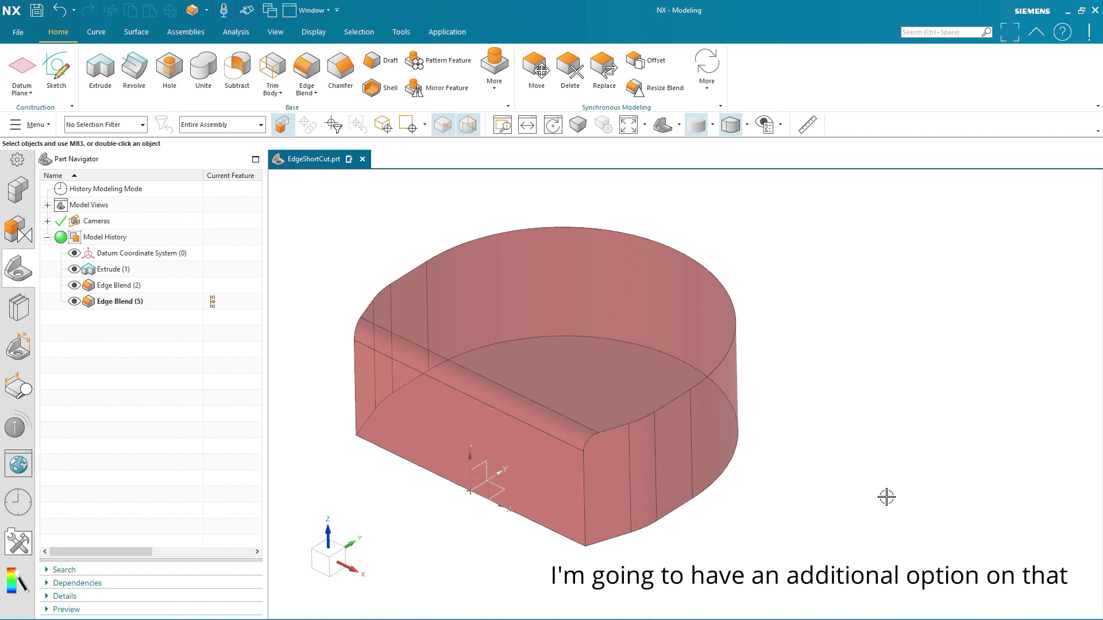
middle_drag(853, 336, 852, 336)
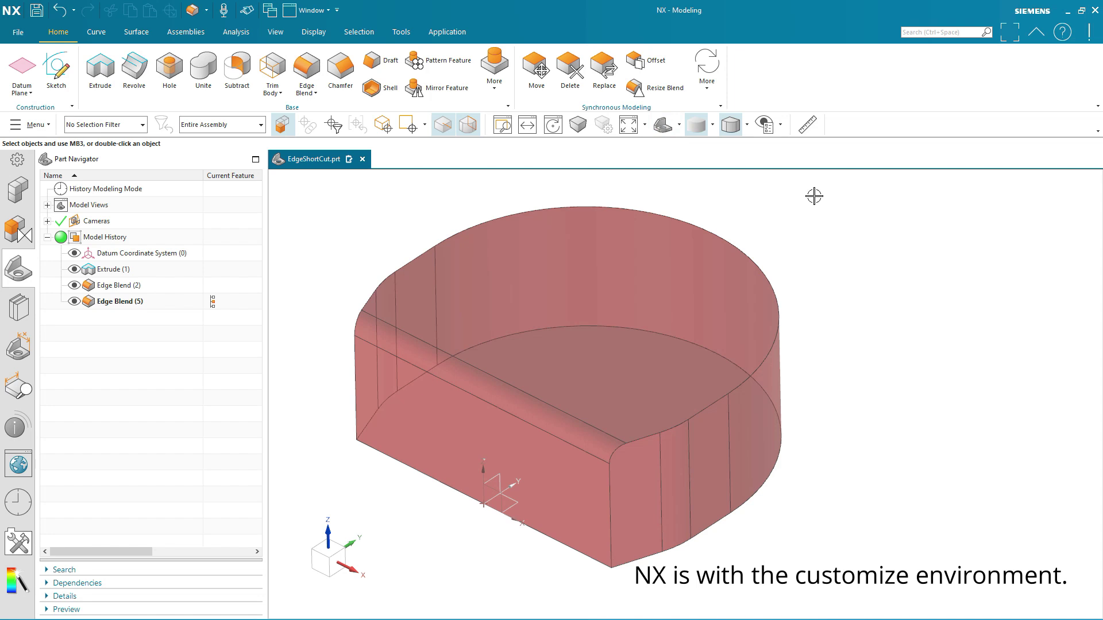
- Open the Customize dialog for the interface and place it beside the model
right_click(760, 68)
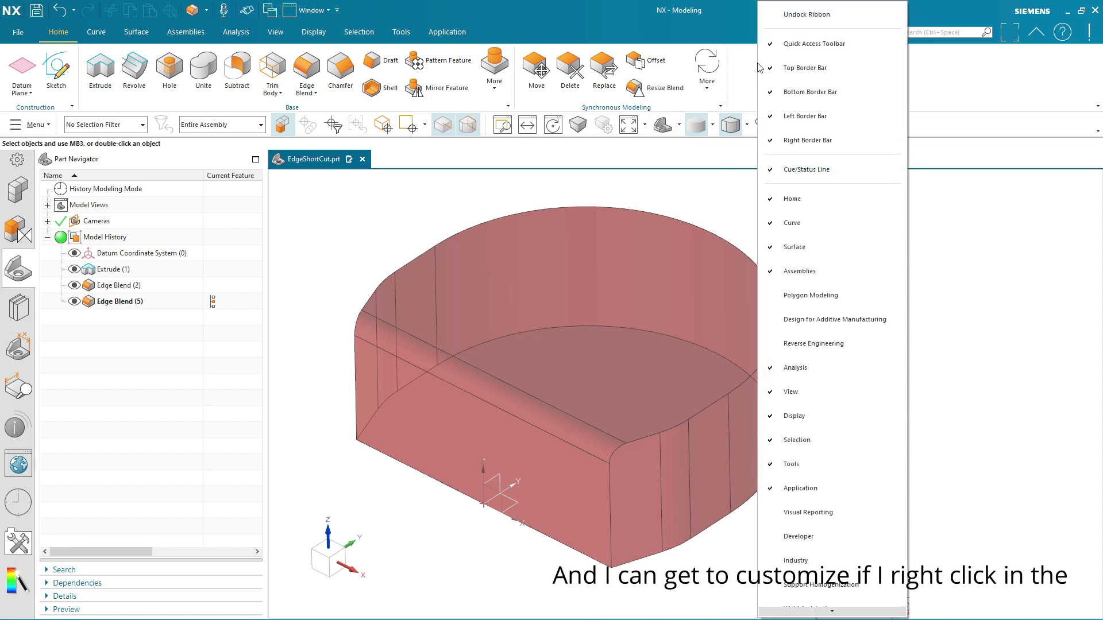
scroll(833, 397, down, 3)
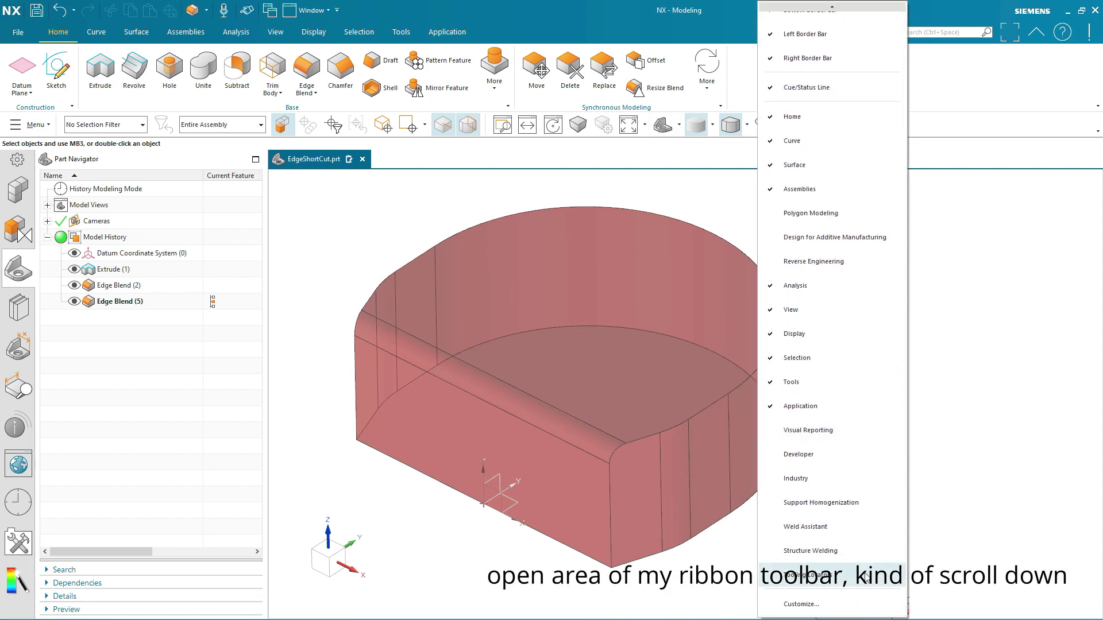
click(844, 599)
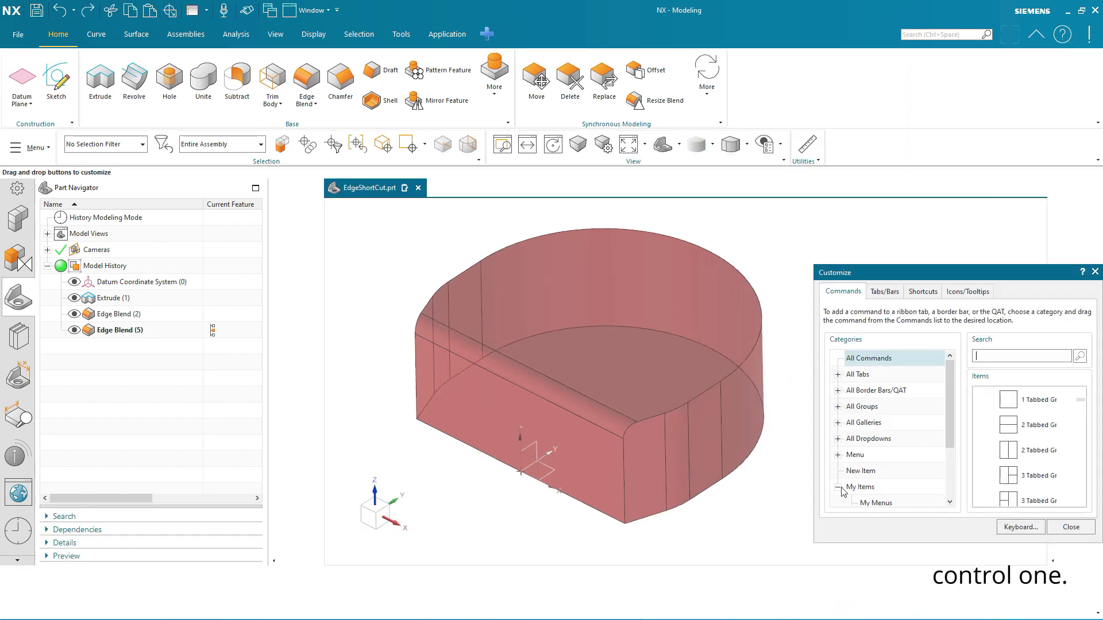
drag(857, 277, 828, 239)
shift+middle_drag(745, 193, 715, 202)
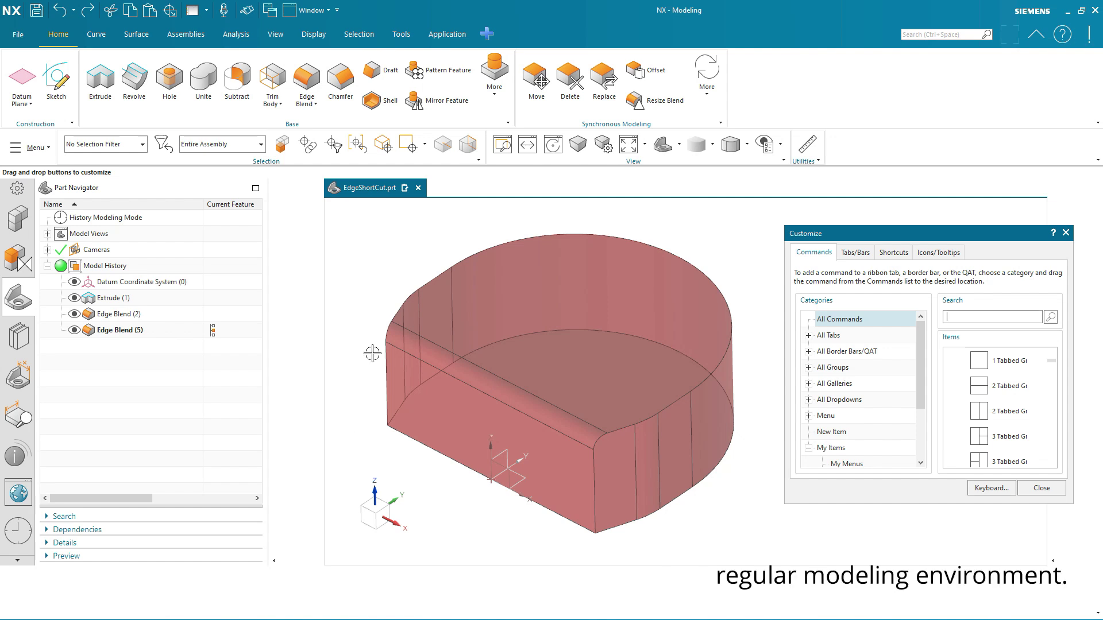
- Try to start the Extrude command while the interface is in customization mode
click(100, 82)
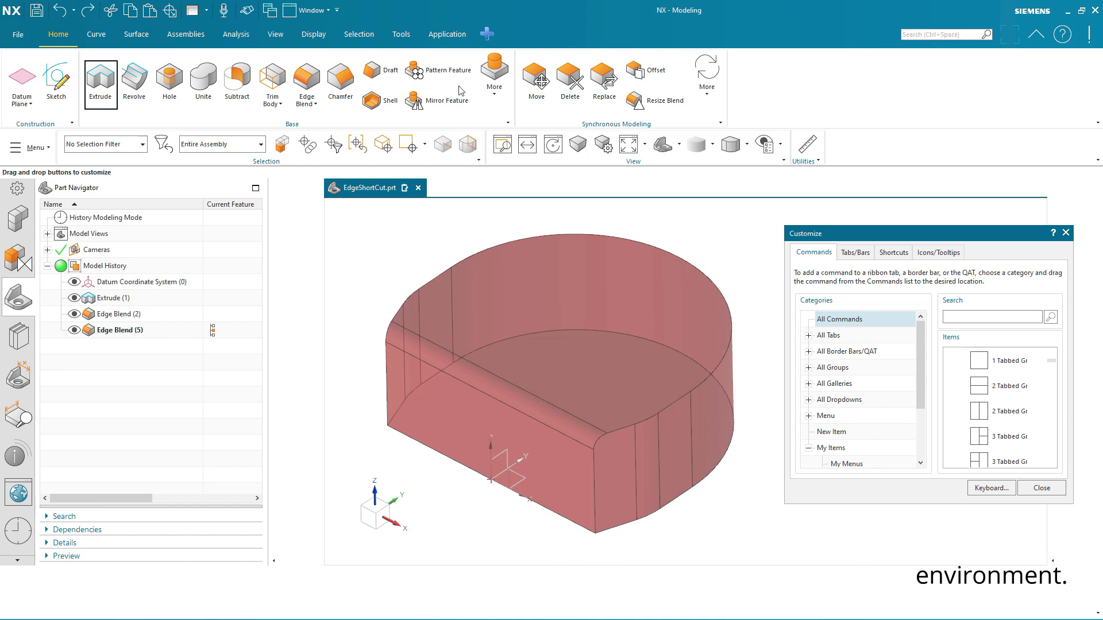
click(335, 83)
click(100, 86)
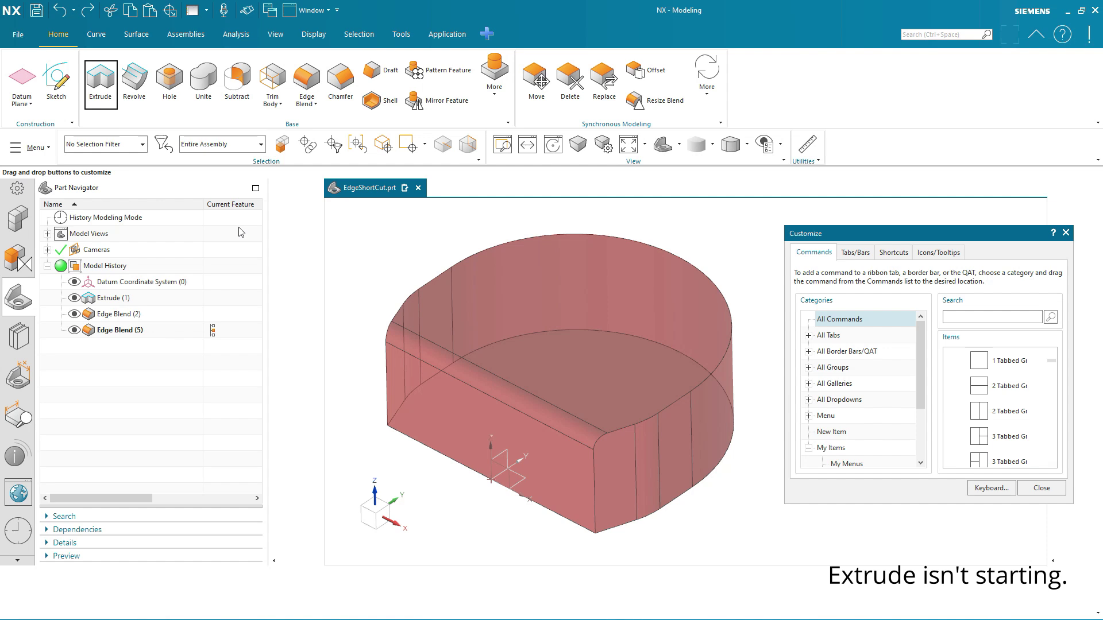
mouse_move(104, 88)
mouse_down()
mouse_move(149, 85)
mouse_move(101, 86)
mouse_up()
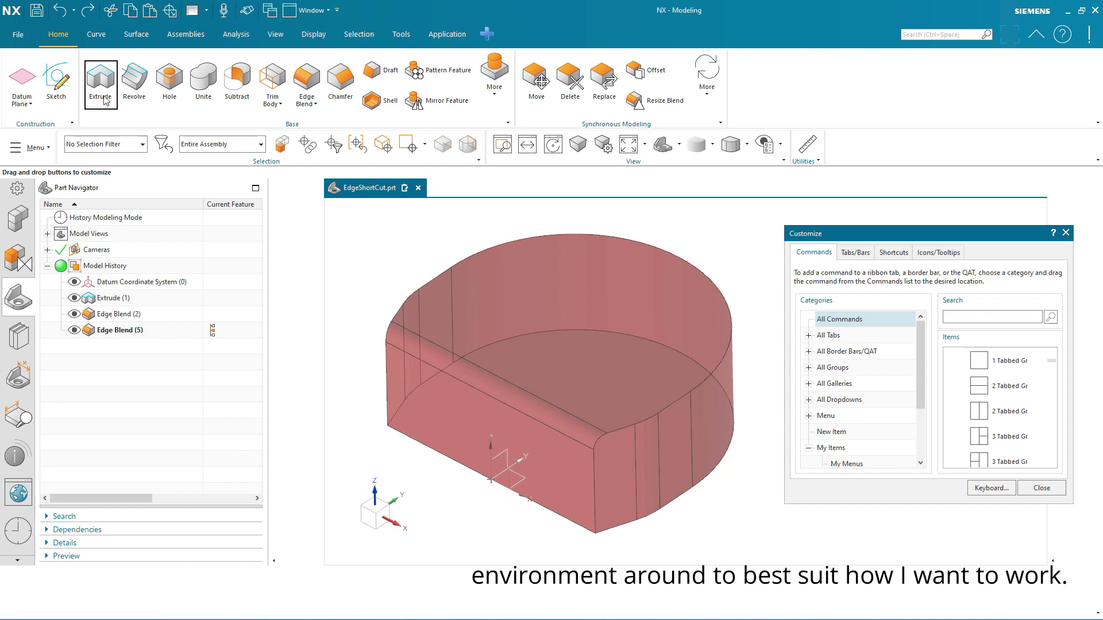
- Search the customizable commands for Chamfer and close the Customize dialog
drag(845, 233, 805, 221)
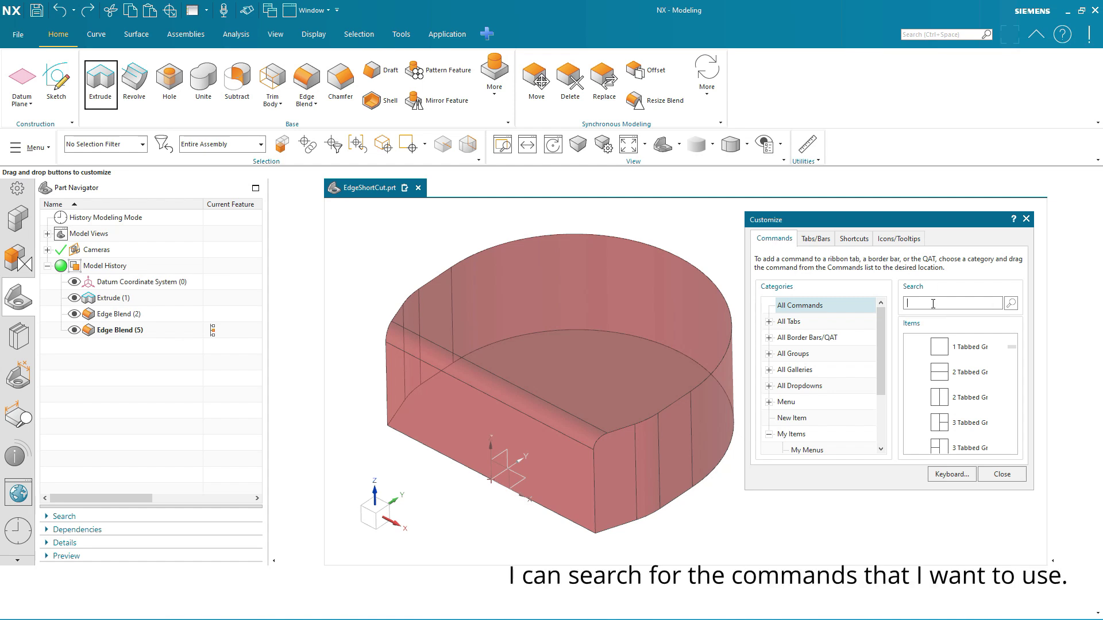
text(Chamfer)
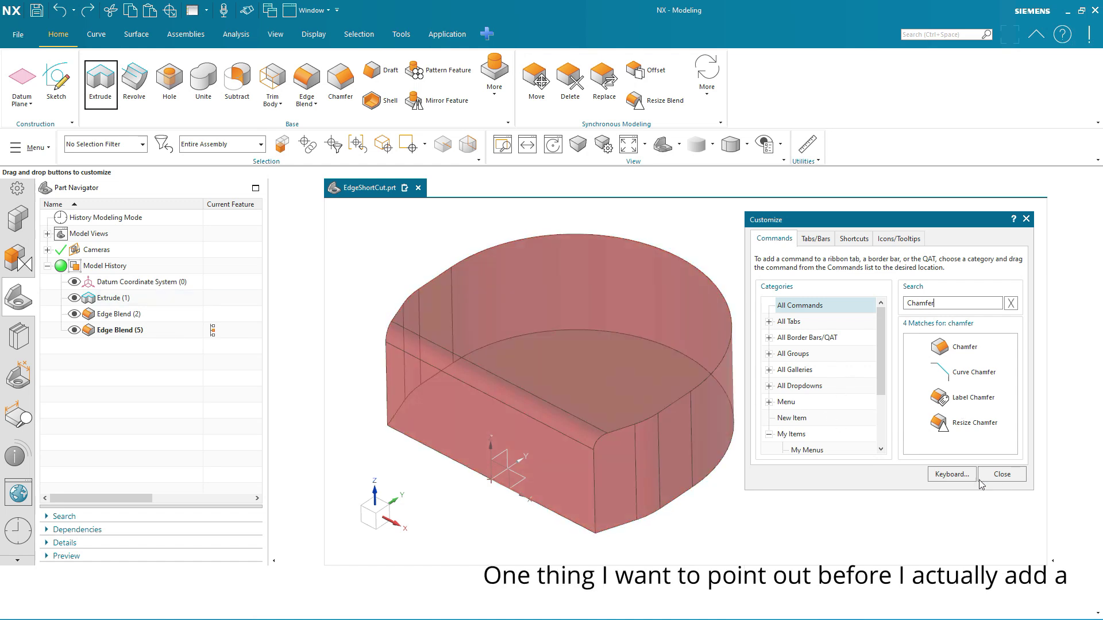
click(1000, 475)
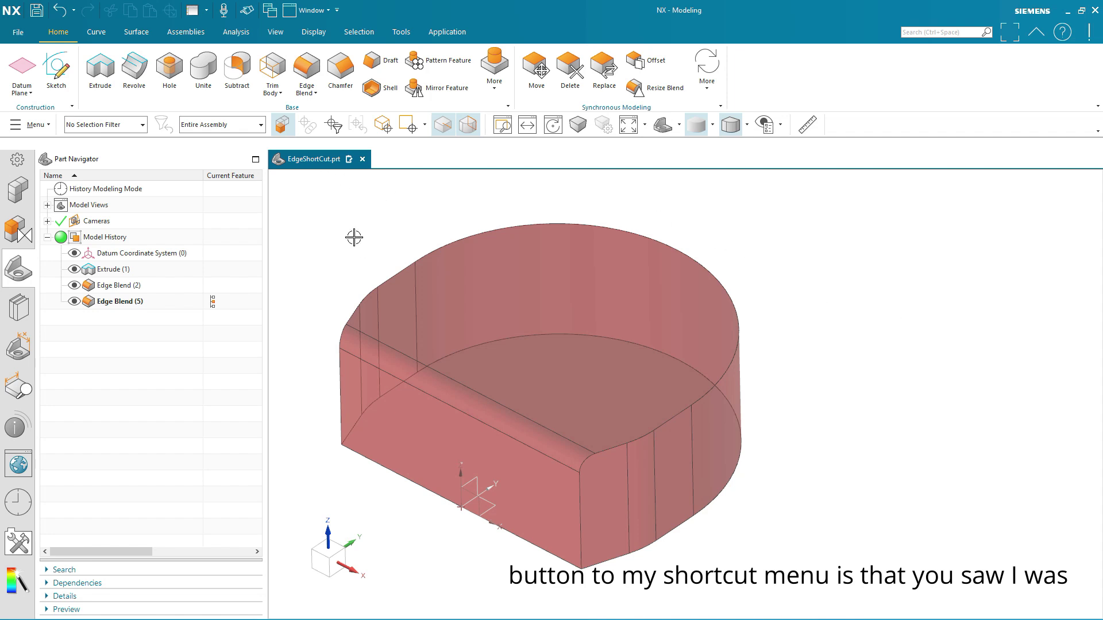
- View the QuickPick candidates at the short top edge near the front corner and dismiss the list
click(667, 429)
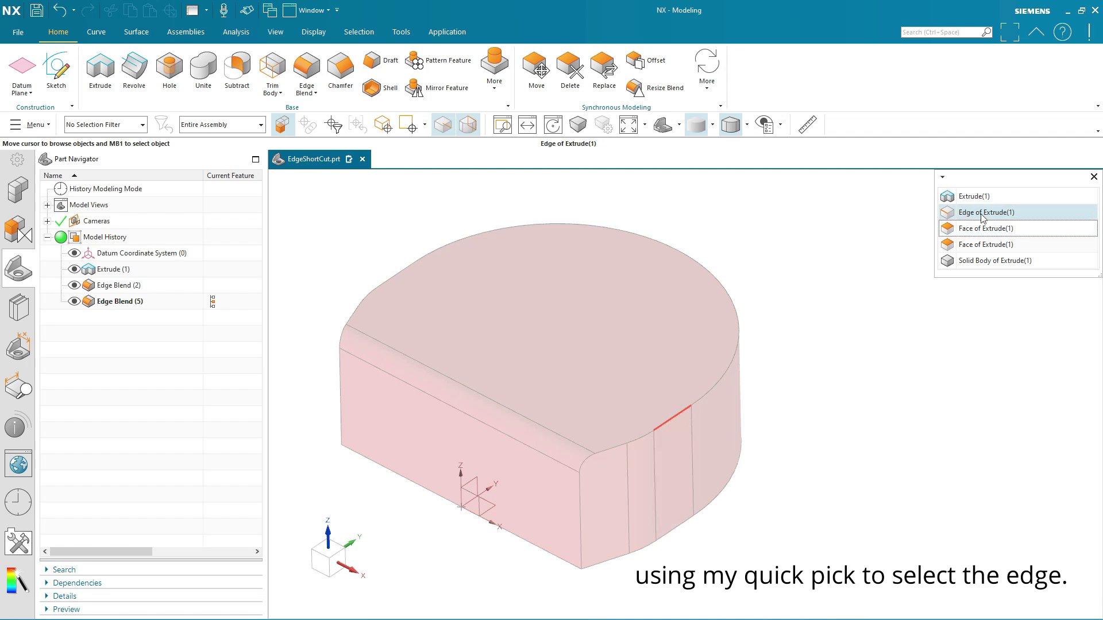
click(1093, 177)
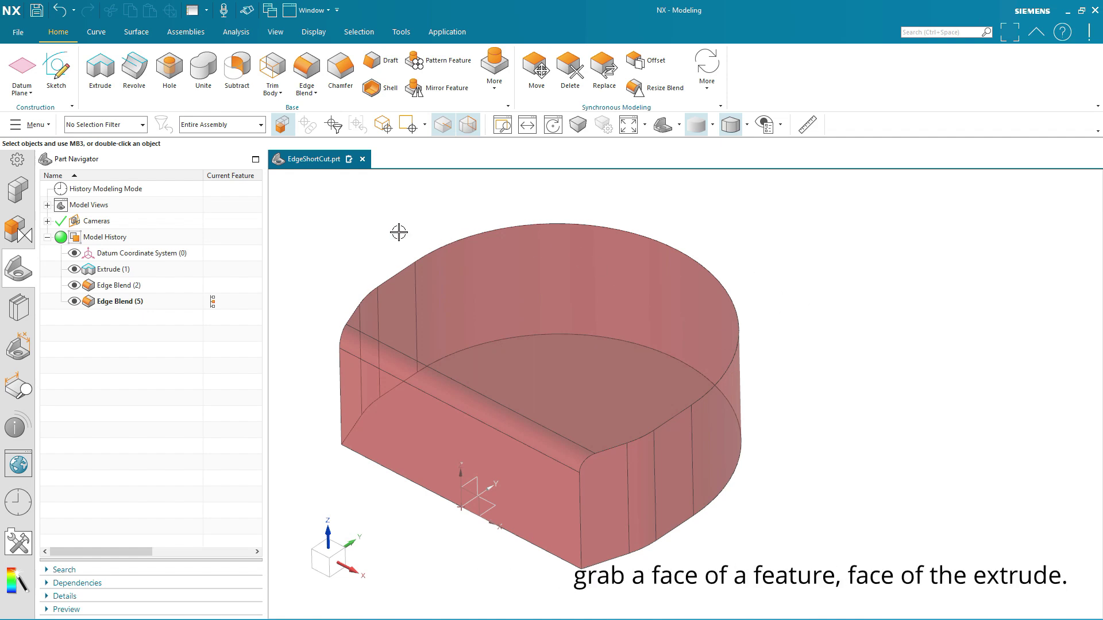
- Set the top selection priority to Edge and select the curved top edge of the extrusion
click(359, 33)
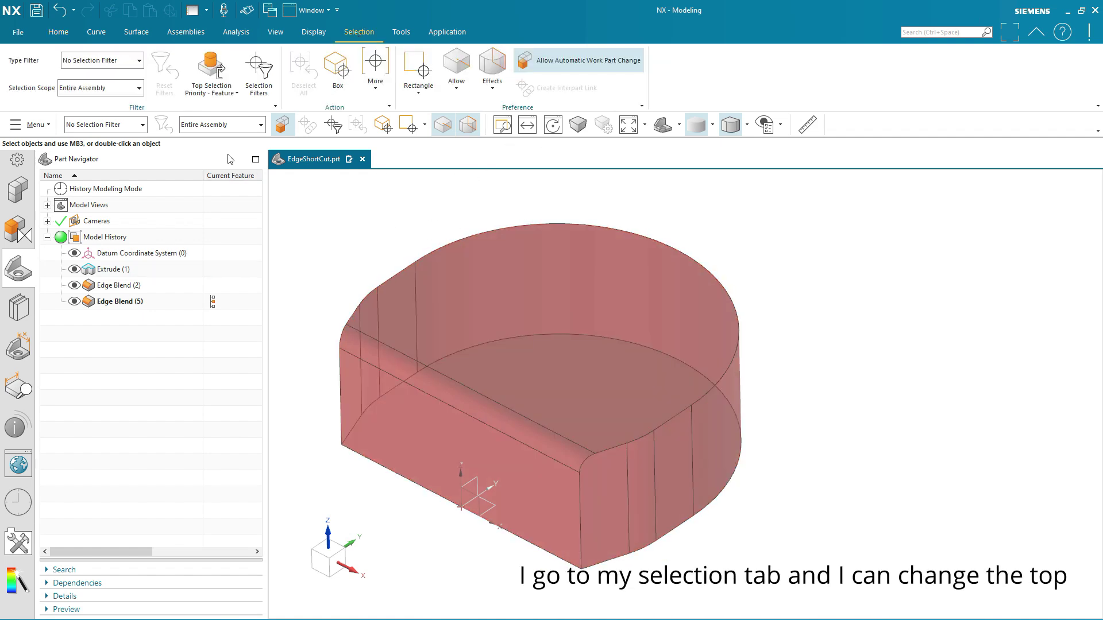
click(236, 94)
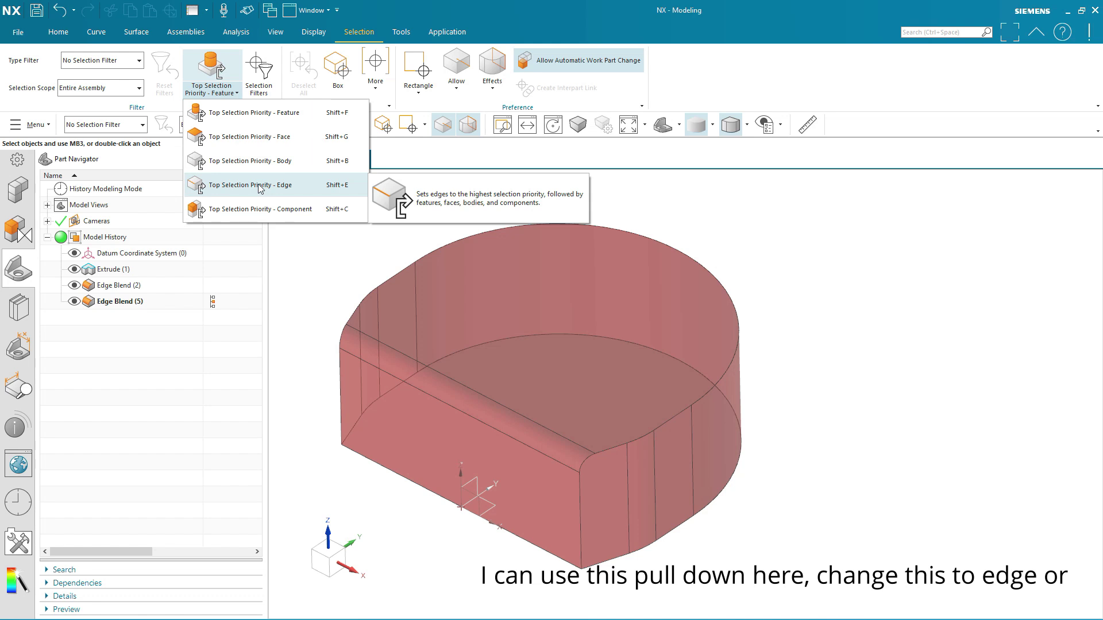
key(Escape)
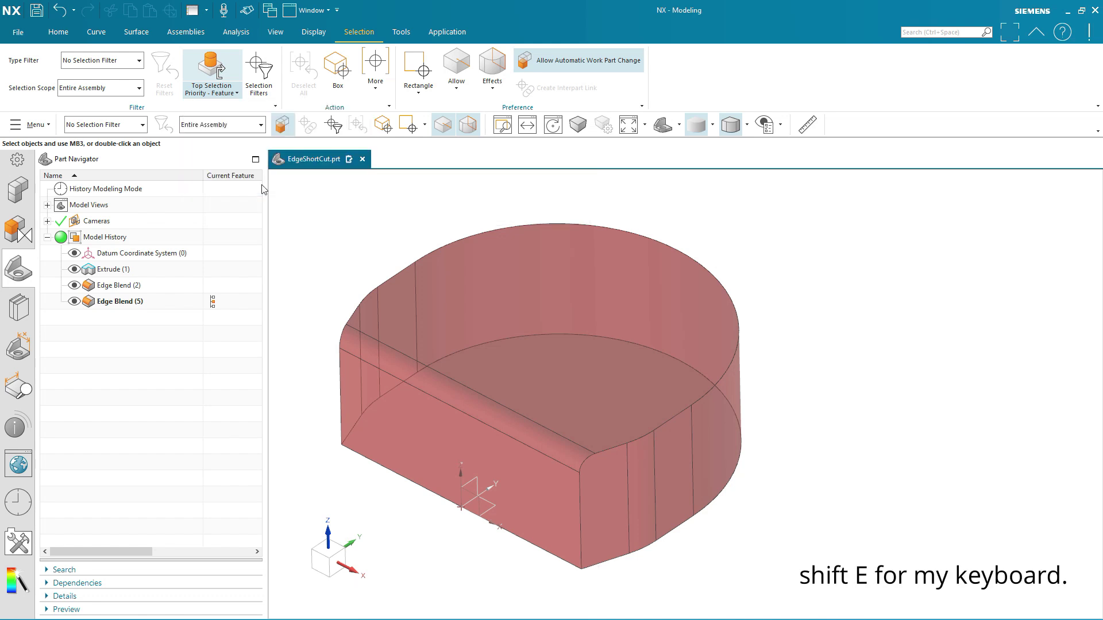
key(shift+e)
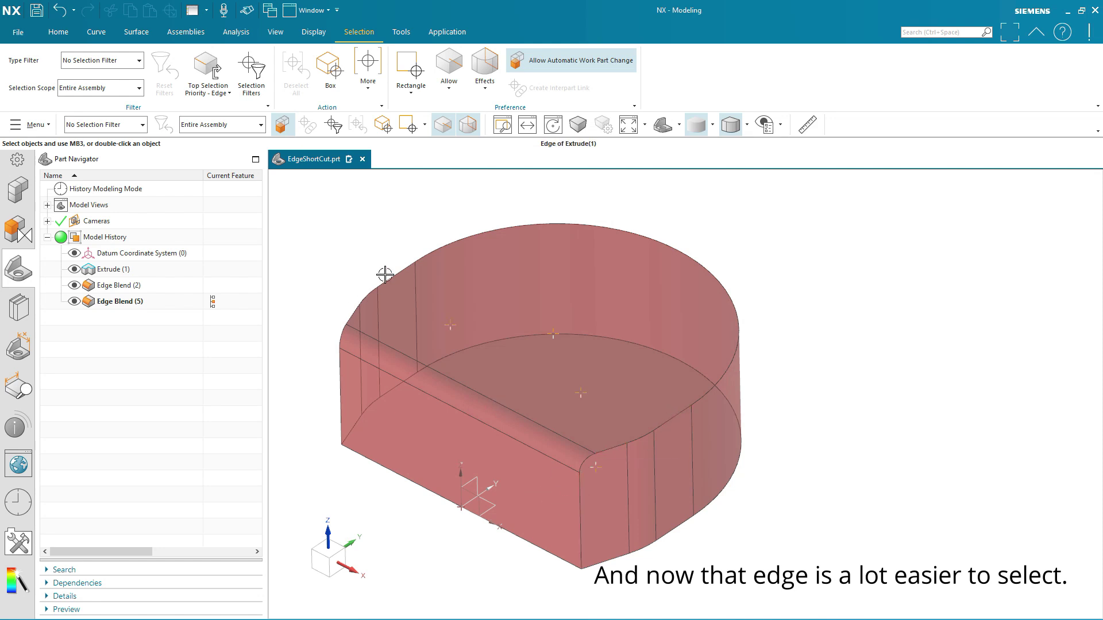
click(483, 230)
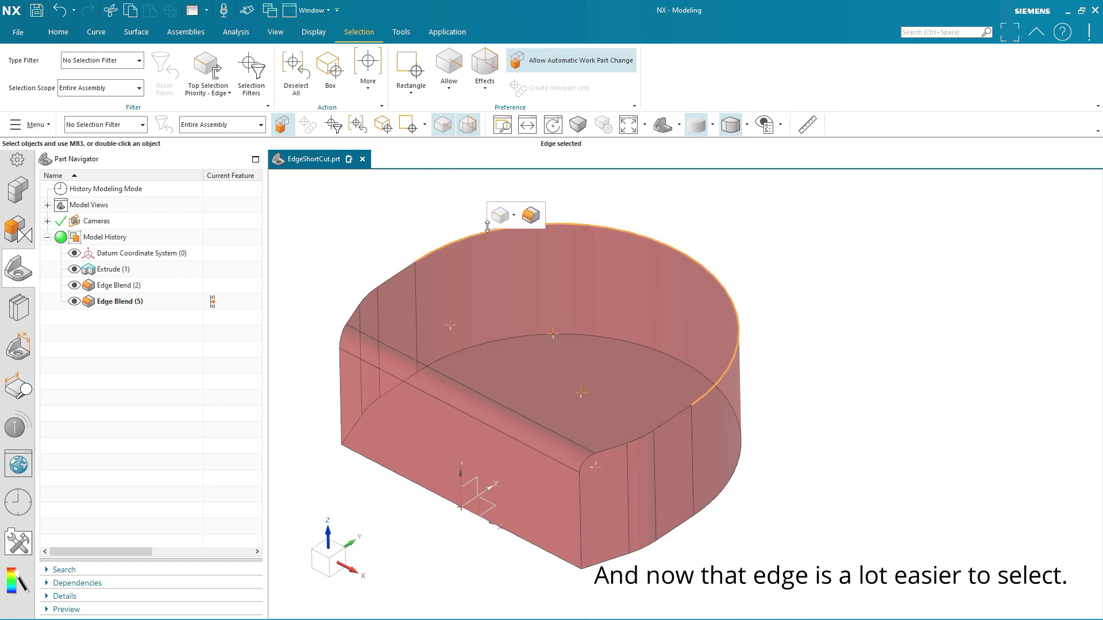
key(Escape)
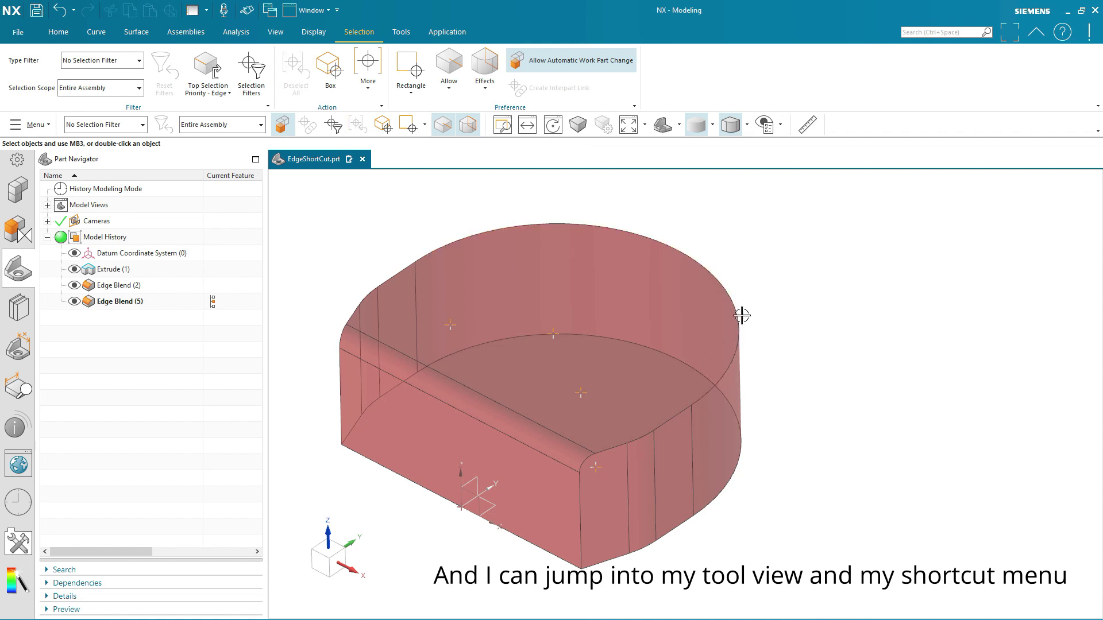
middle_drag(742, 315, 709, 278)
mouse_move(1011, 287)
middle_down()
mouse_move(936, 298)
mouse_move(628, 293)
middle_up()
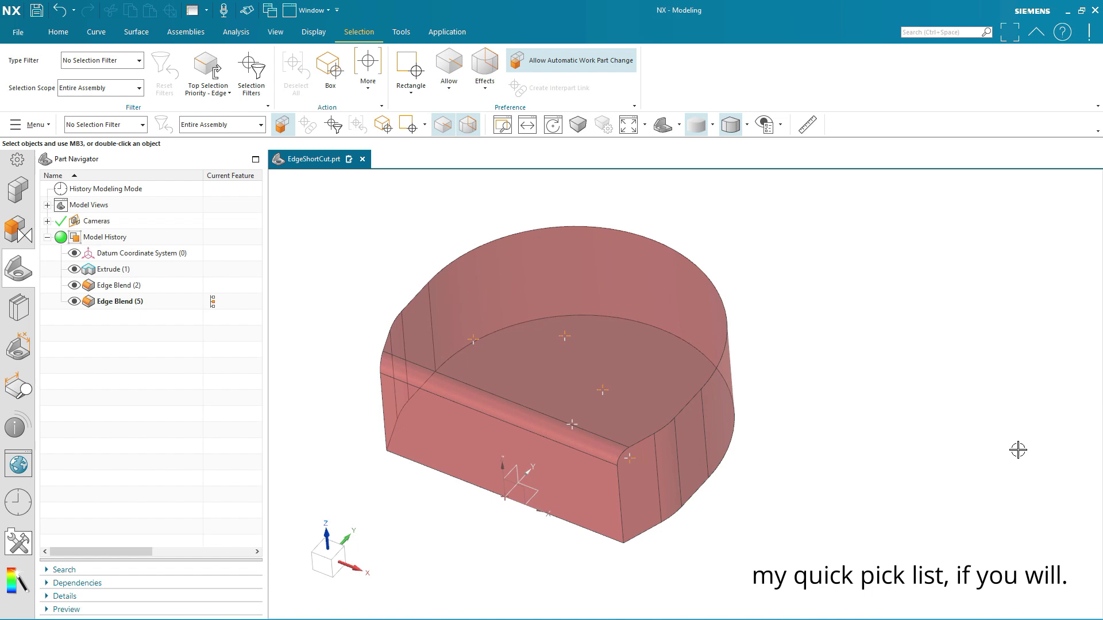
mouse_move(426, 207)
middle_down()
mouse_move(506, 238)
mouse_move(731, 382)
middle_up()
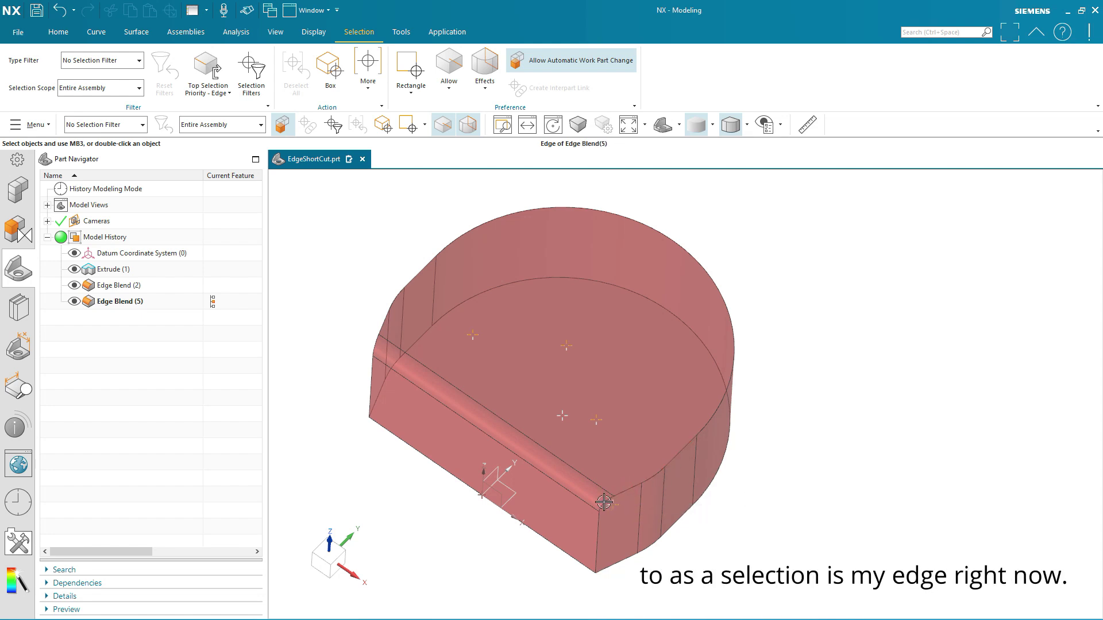
mouse_move(756, 515)
middle_down()
mouse_move(987, 470)
mouse_move(945, 371)
middle_up()
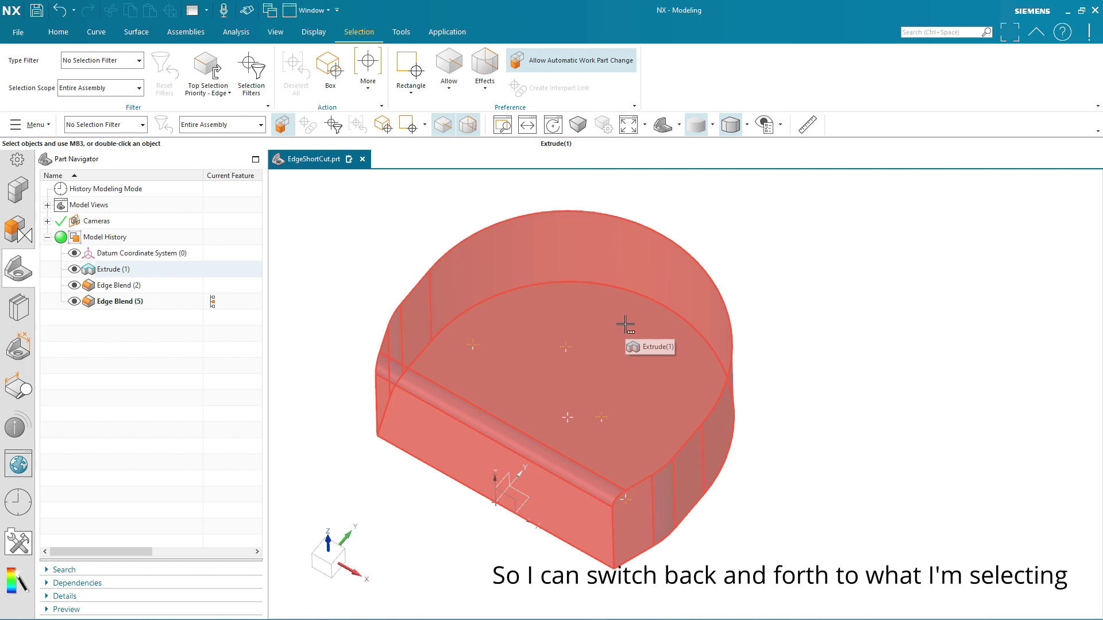
middle_drag(916, 340, 111, 157)
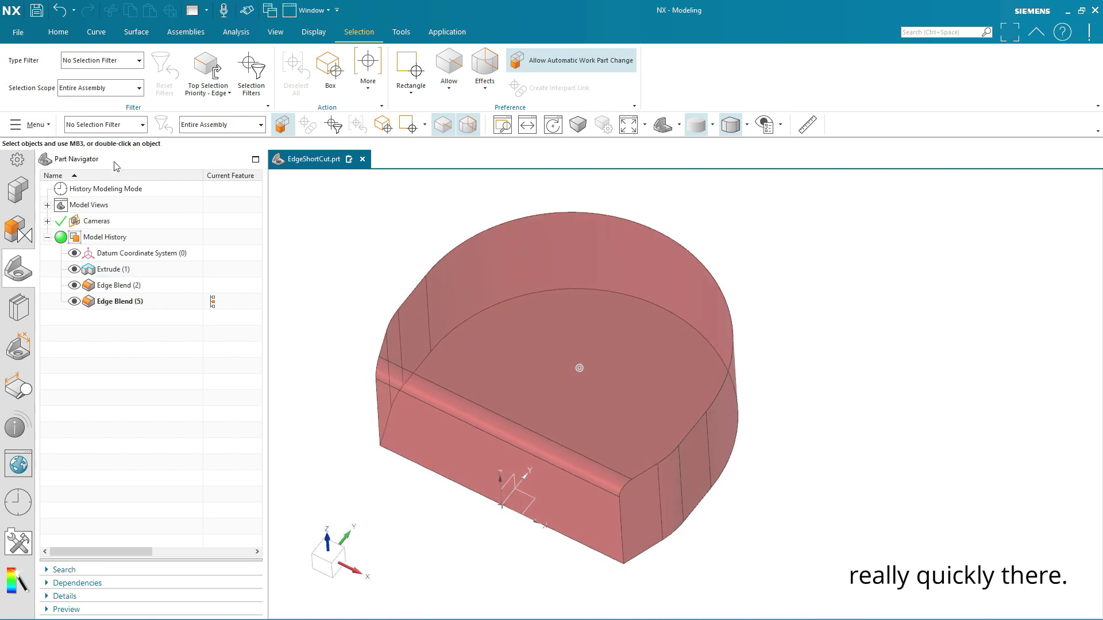
- Enter interface customization, display the shortcut toolbars for the extrusion's curved top edge, and move them to clear space beside the model
click(58, 31)
right_click(753, 78)
scroll(804, 402, down, 2)
click(799, 601)
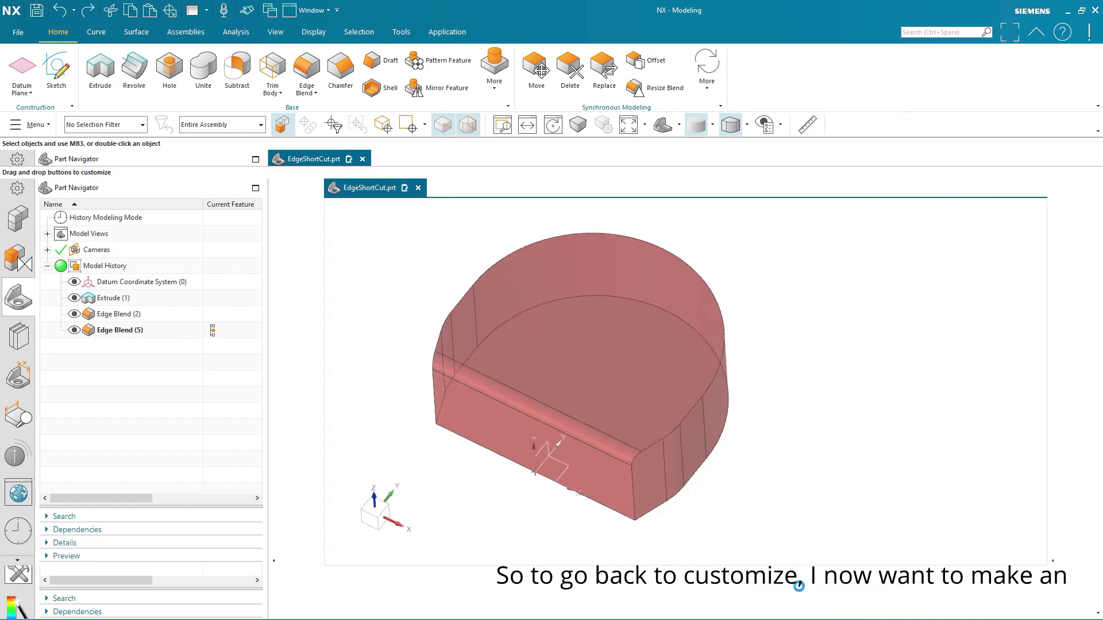
mouse_move(842, 353)
middle_down()
mouse_move(731, 312)
mouse_move(724, 362)
middle_up()
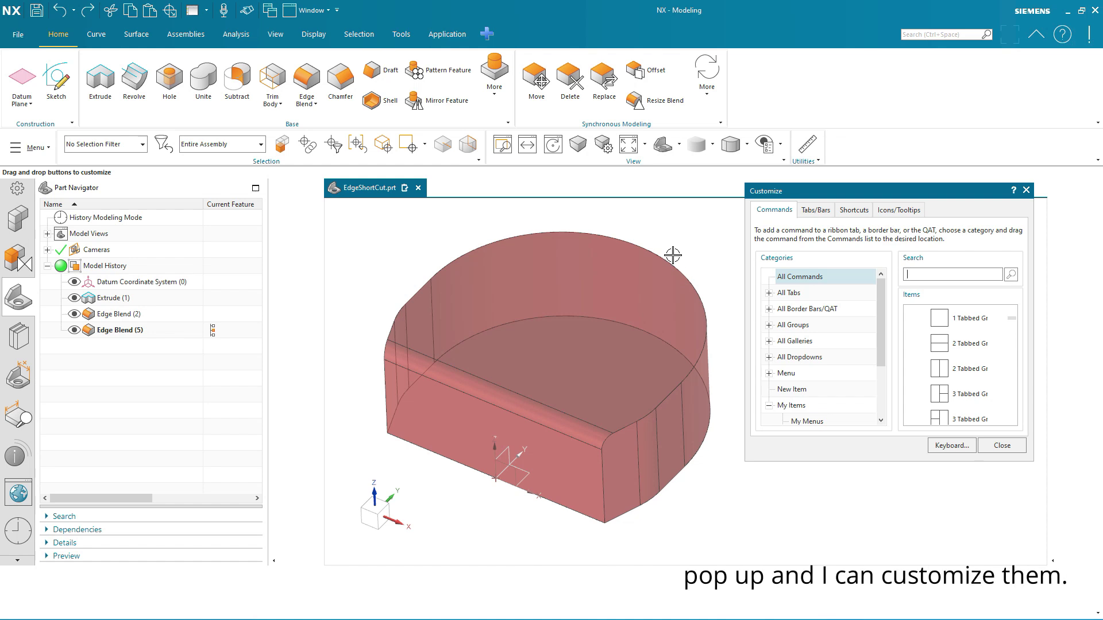
right_click(639, 248)
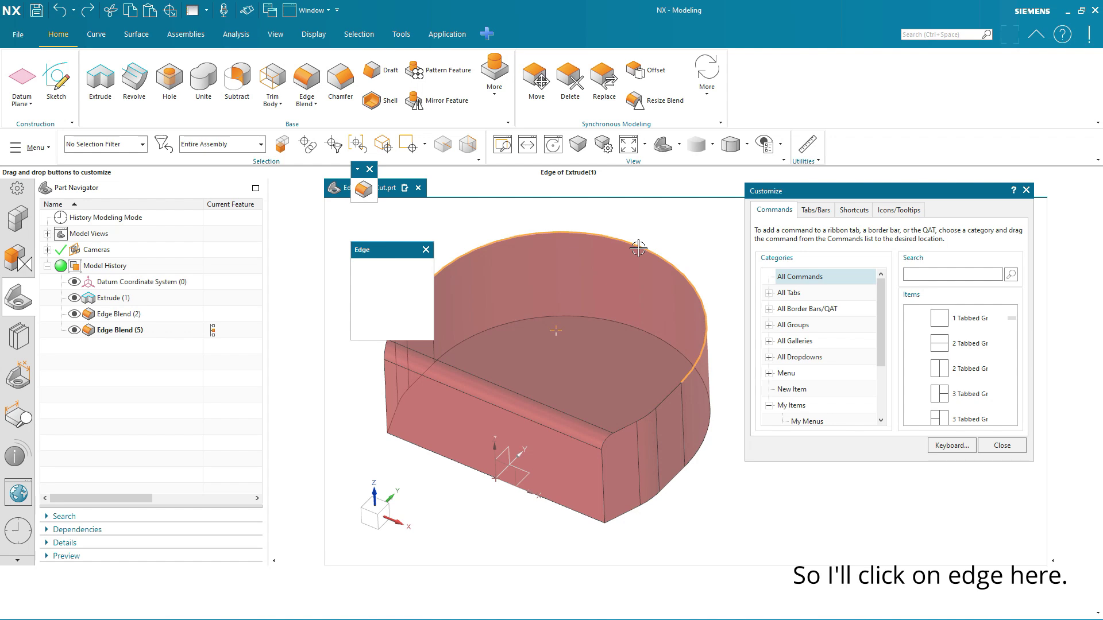
drag(401, 257, 403, 332)
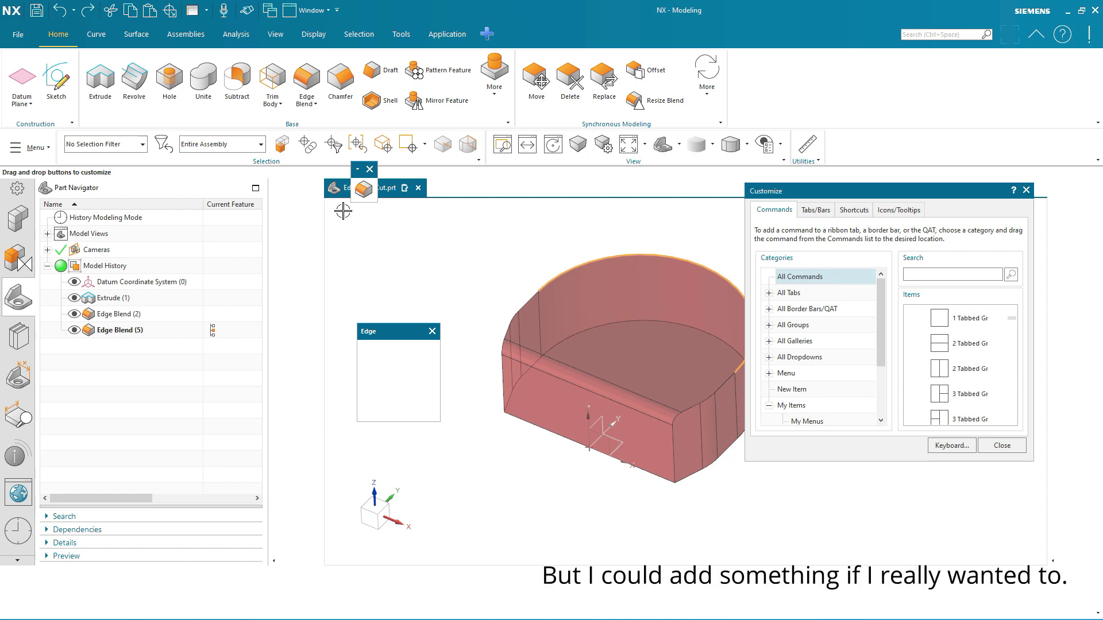
drag(363, 177, 417, 255)
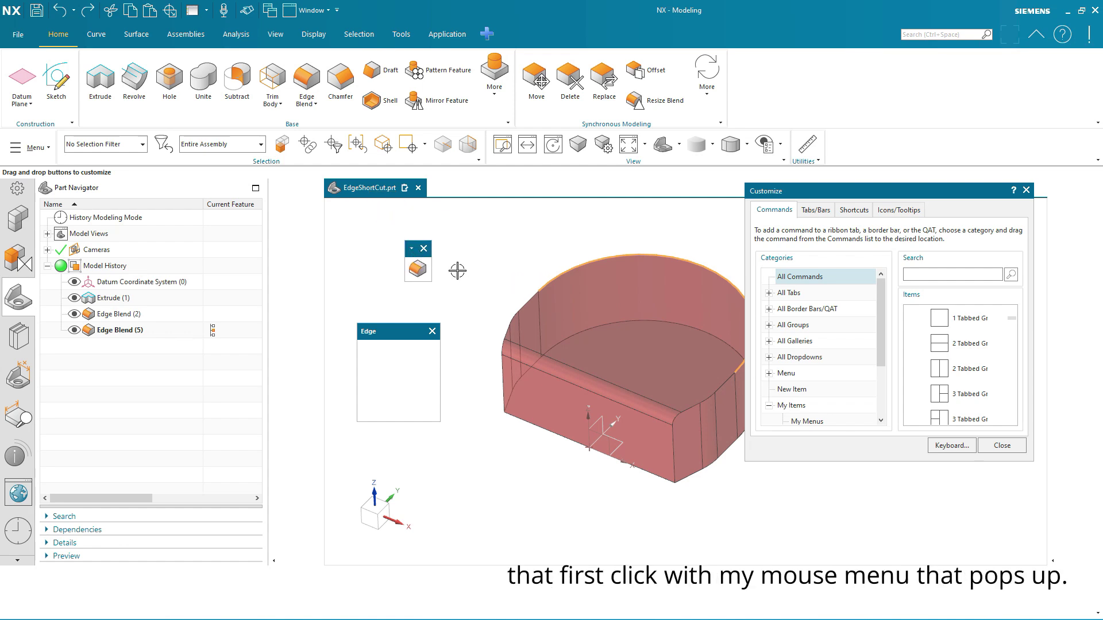
- Enable the Chamfer command from the edge shortcut toolbar's own list of available commands
click(412, 250)
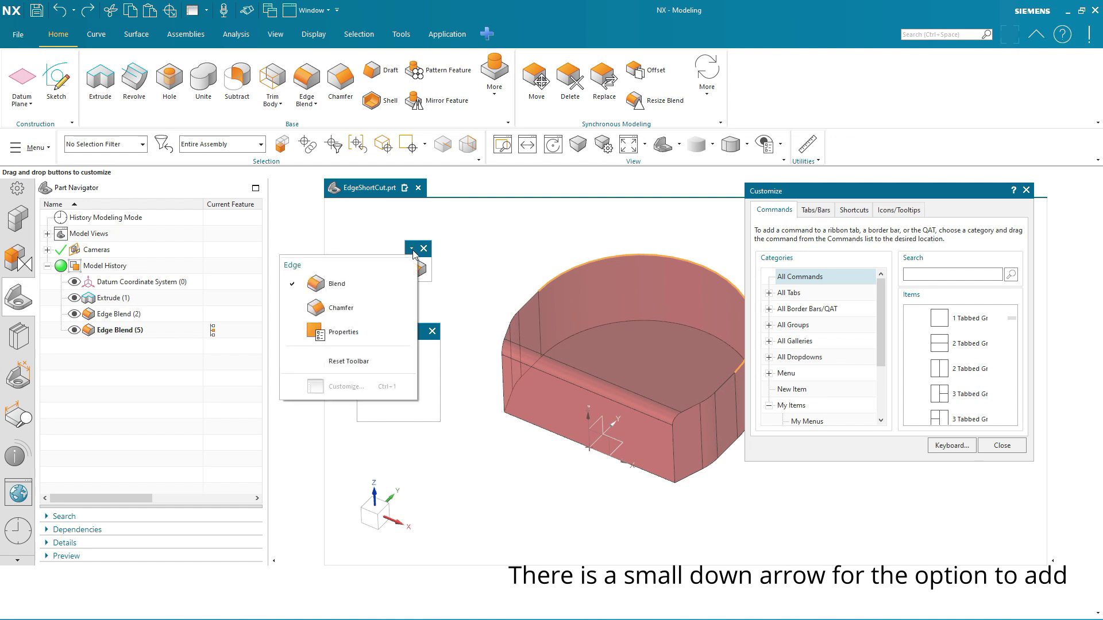
click(371, 308)
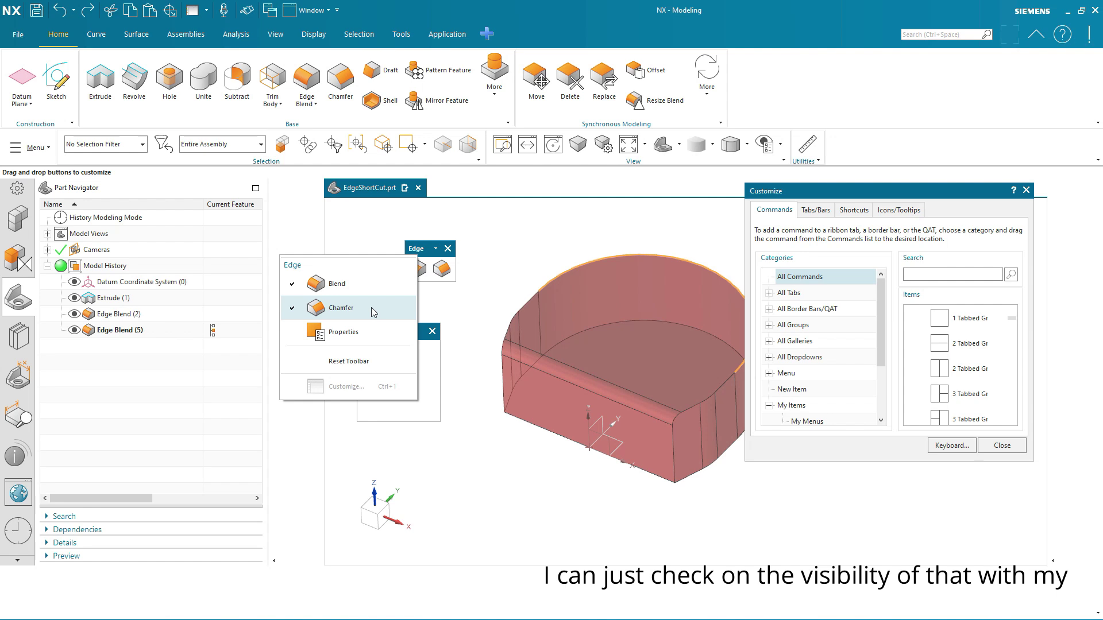
click(541, 274)
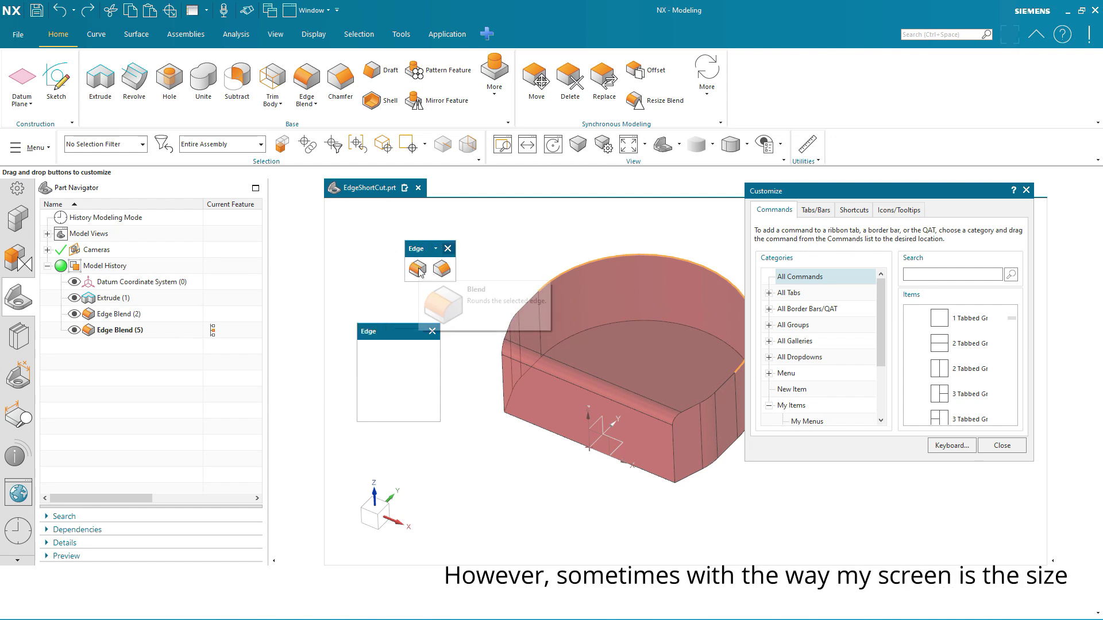
- Turn off the Chamfer command in the edge shortcut toolbar, leaving only Blend enabled
click(435, 249)
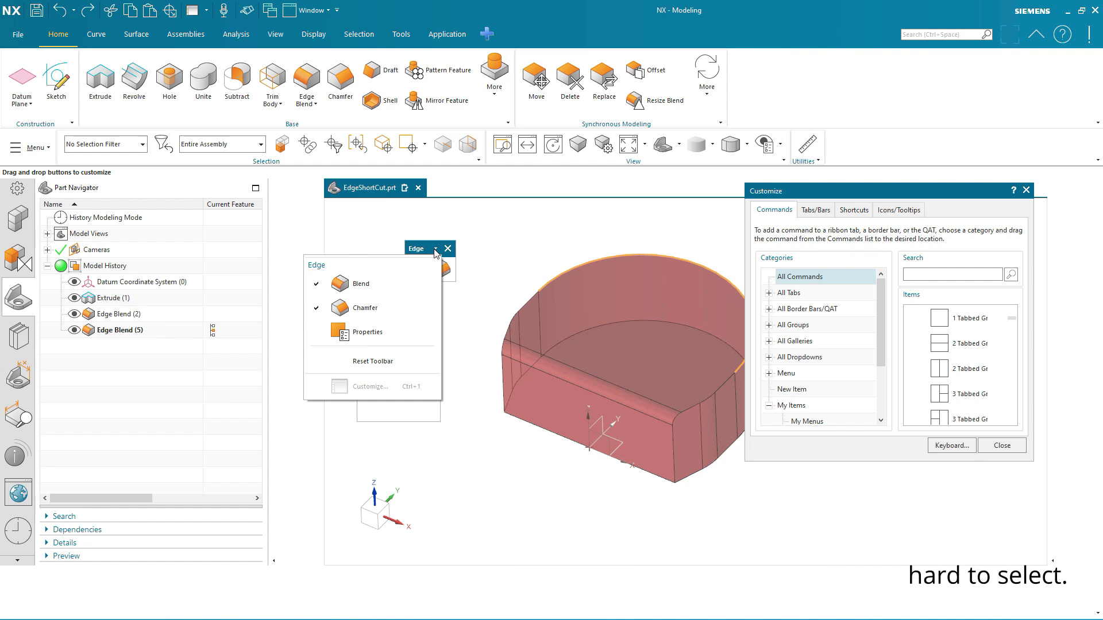
click(362, 308)
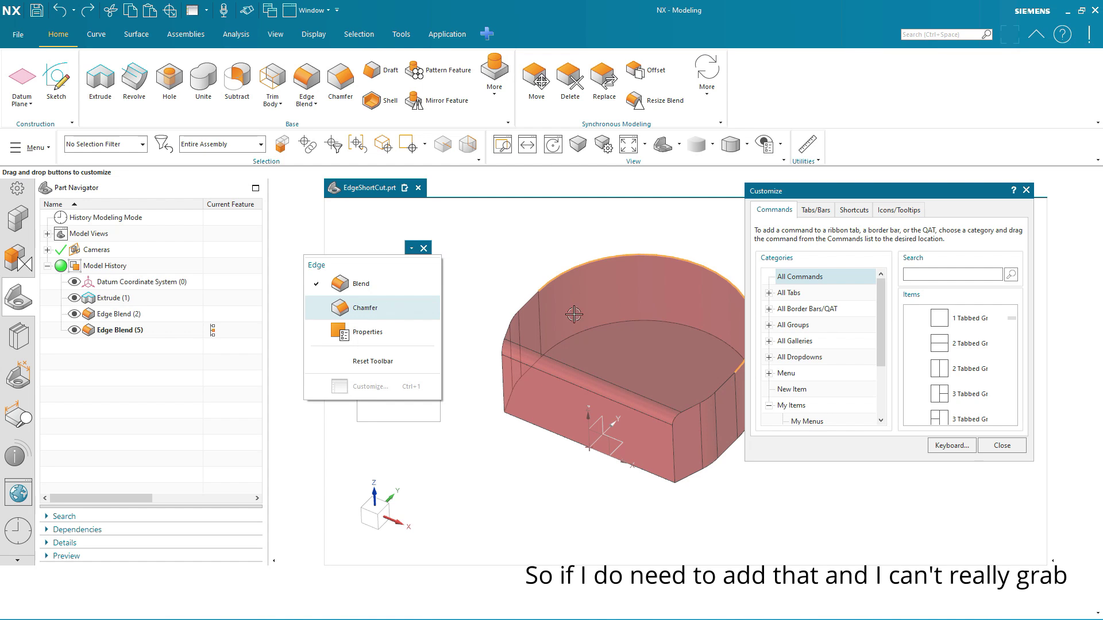
click(477, 239)
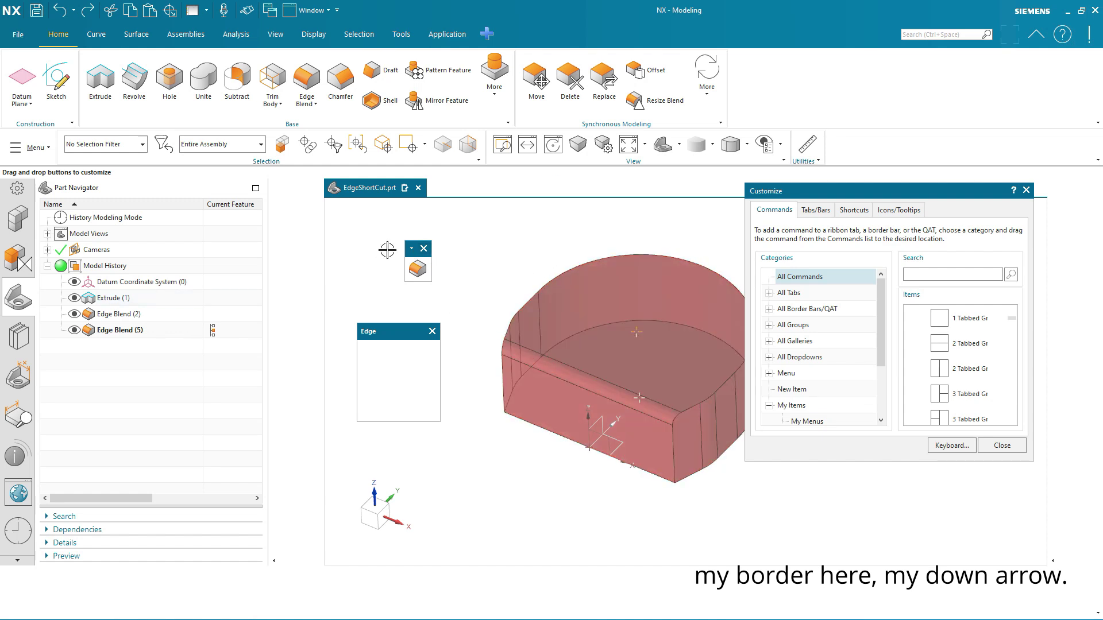
- Search the customizable commands for "chamfer", place Chamfer beside Blend on the edge shortcut toolbar, and finish customizing
click(920, 275)
text(chamfer)
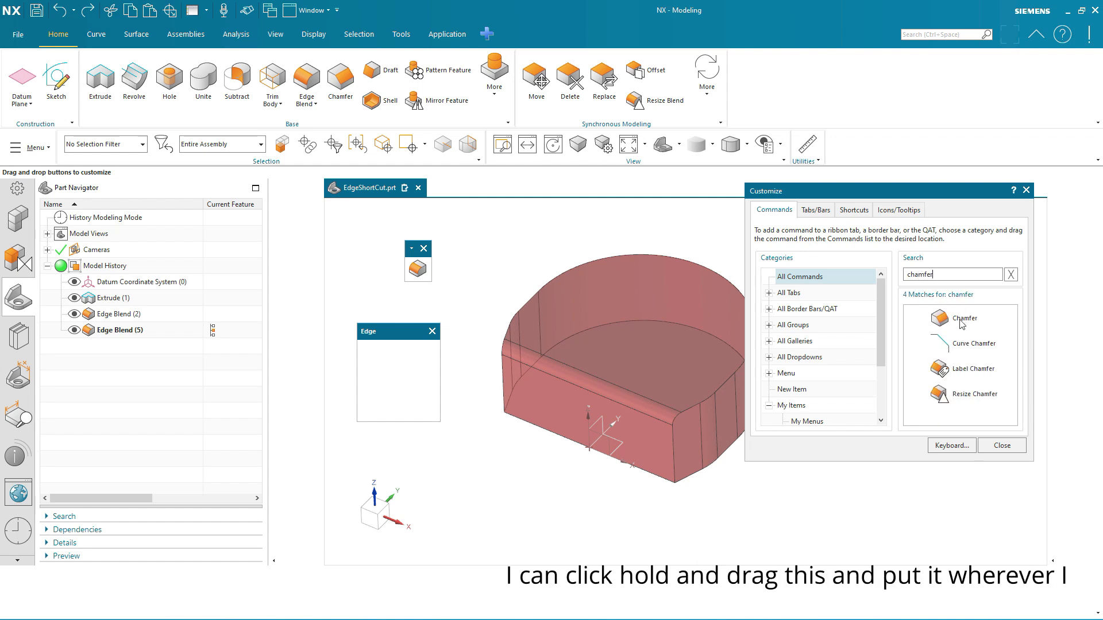
drag(961, 323, 441, 269)
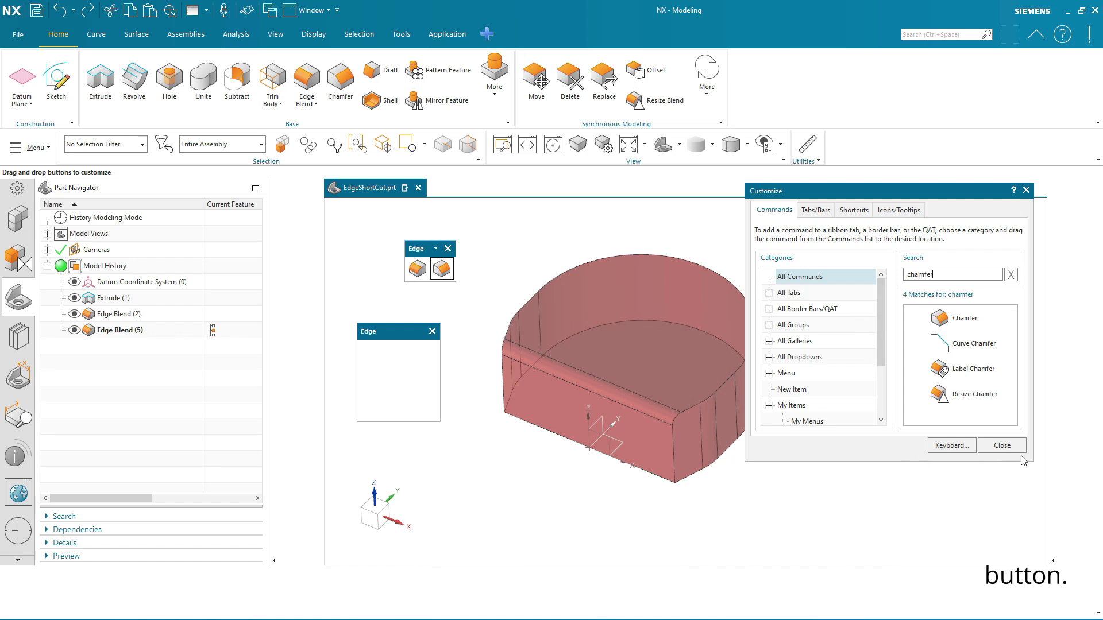
click(1005, 448)
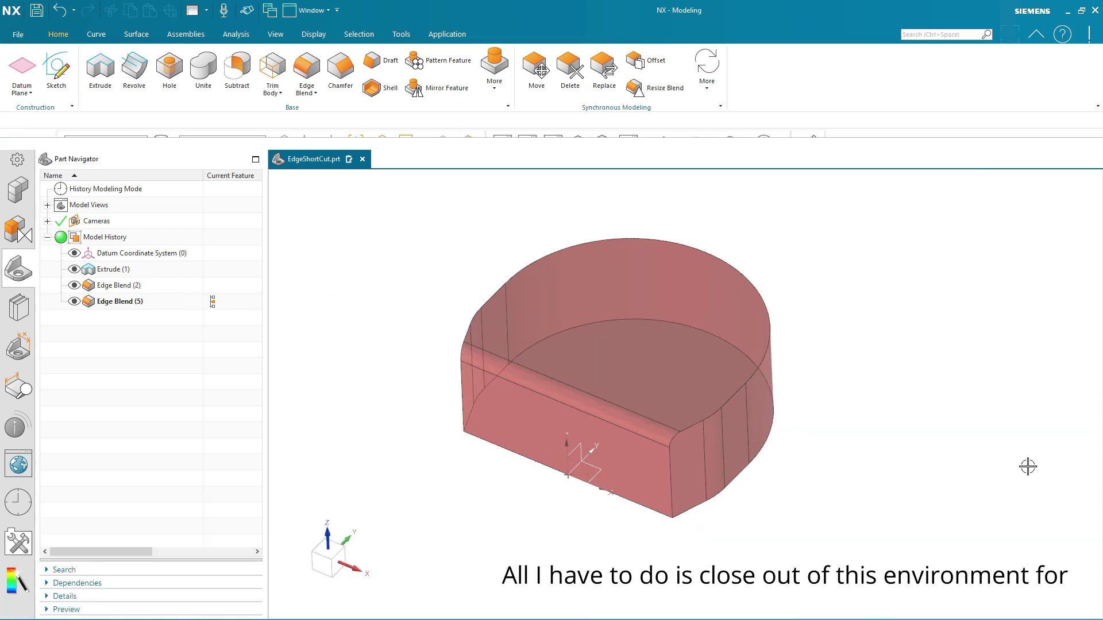
- Chamfer the curved top edge of the extrusion from the edge shortcut toolbar with a symmetric 25 mm distance
mouse_move(552, 249)
middle_down()
mouse_move(396, 261)
mouse_move(842, 274)
mouse_move(825, 269)
mouse_move(799, 306)
middle_up()
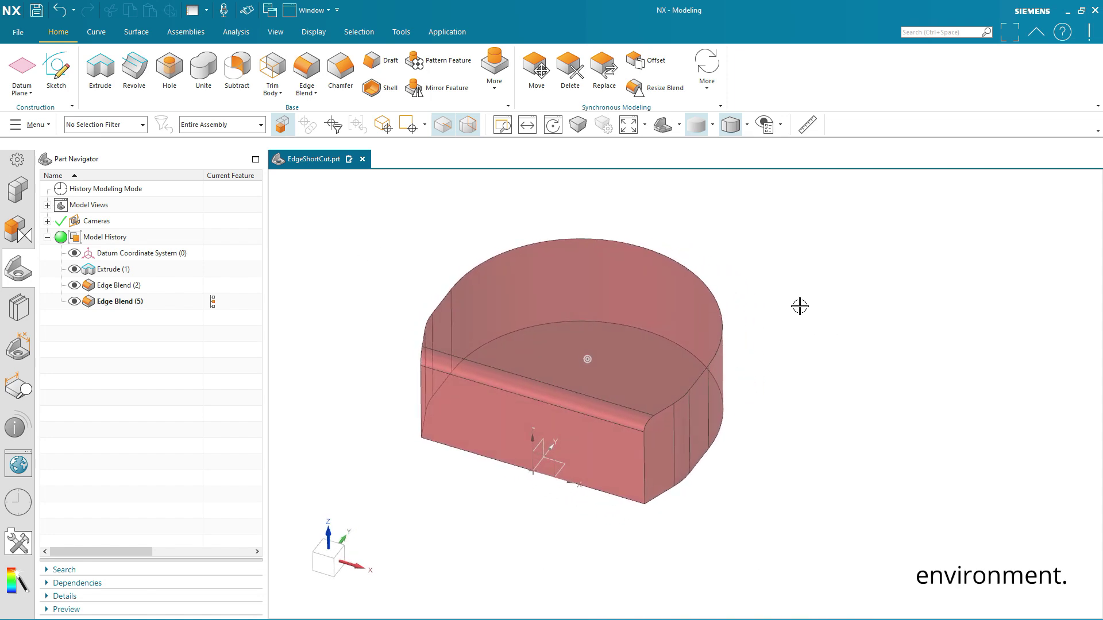
click(715, 292)
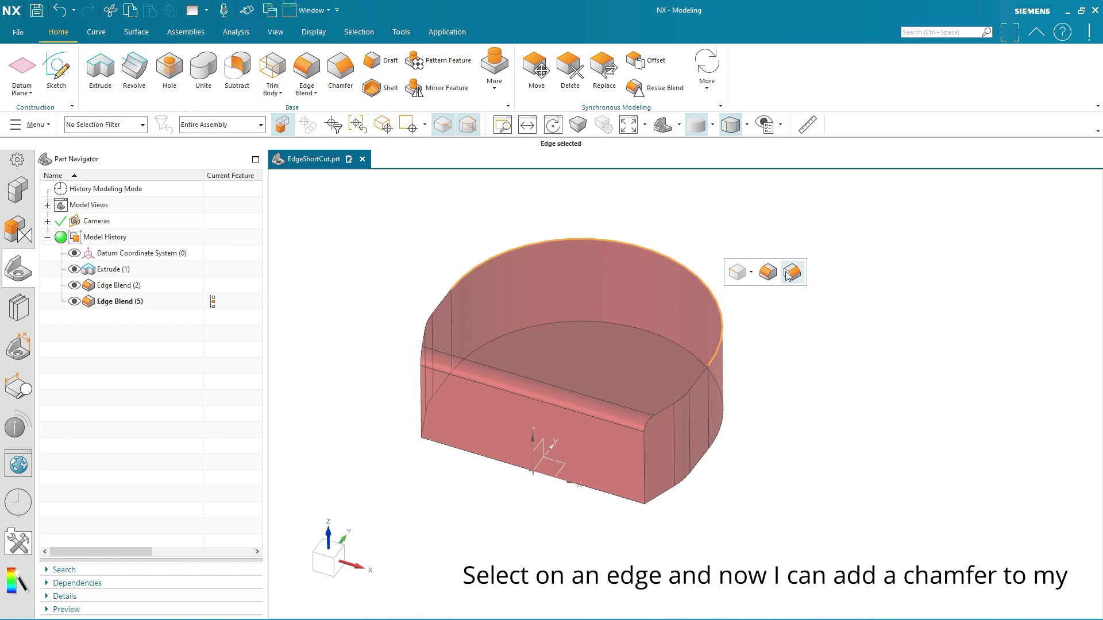
click(792, 275)
middle_drag(984, 414, 914, 418)
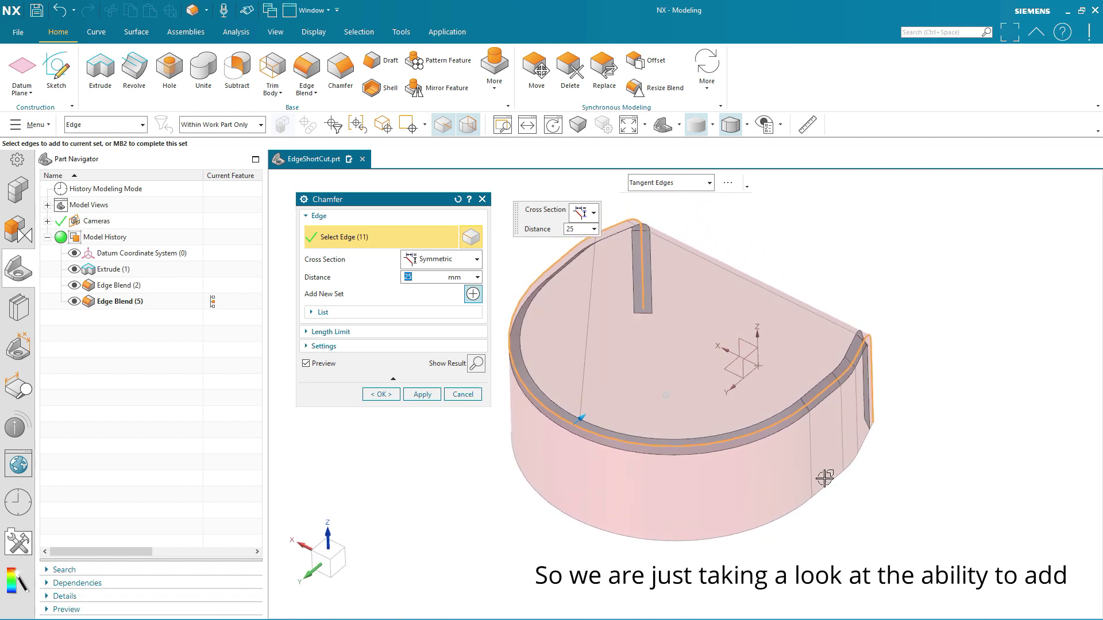
click(382, 396)
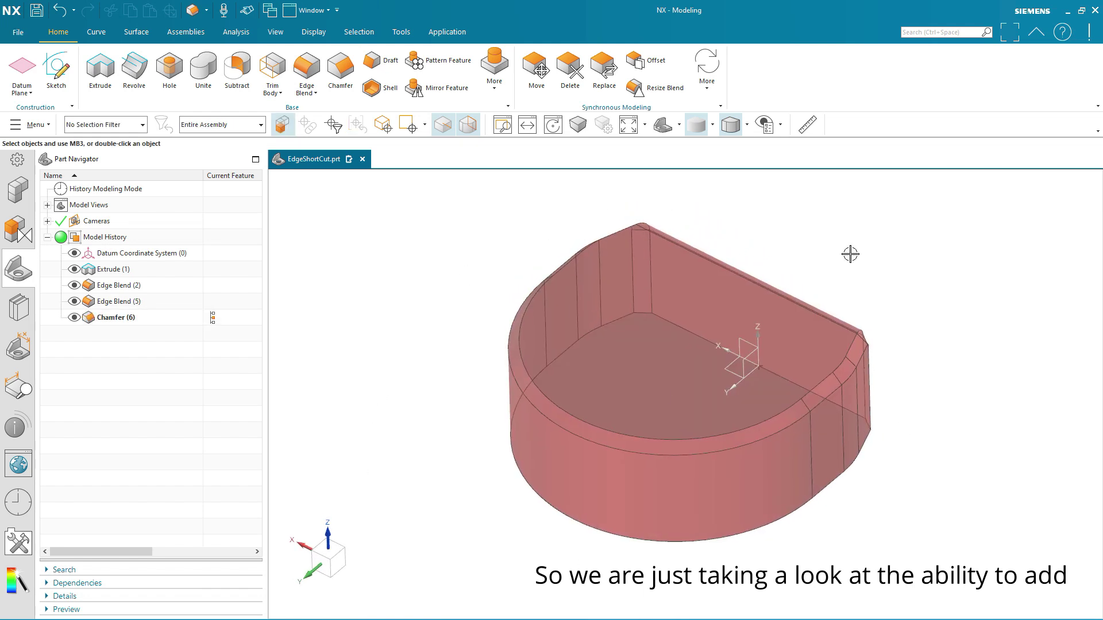
shift+middle_drag(851, 254, 811, 254)
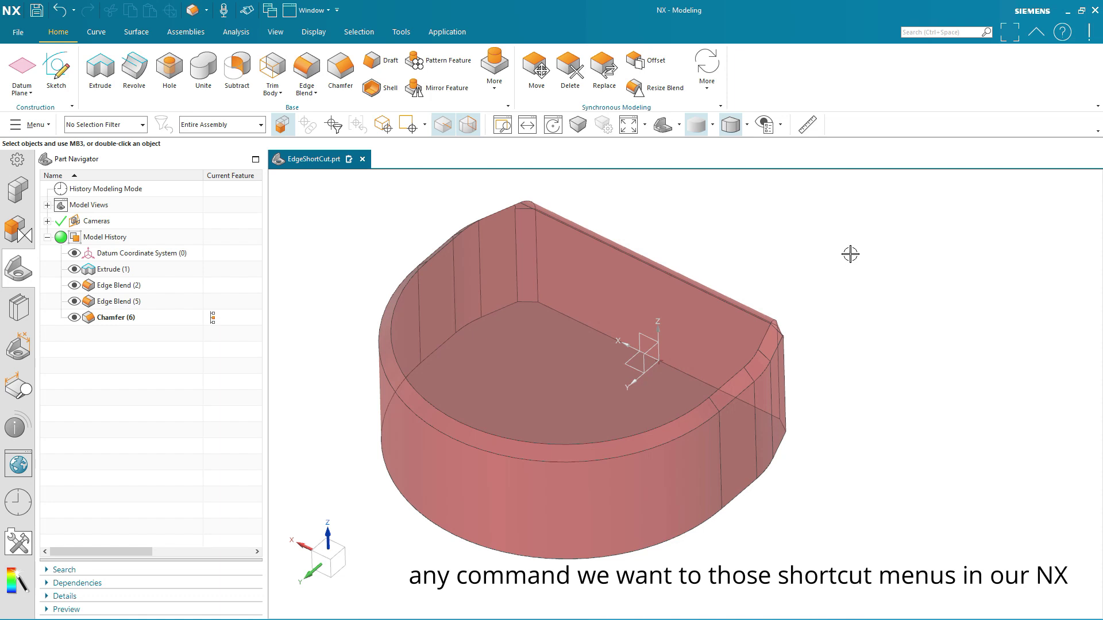